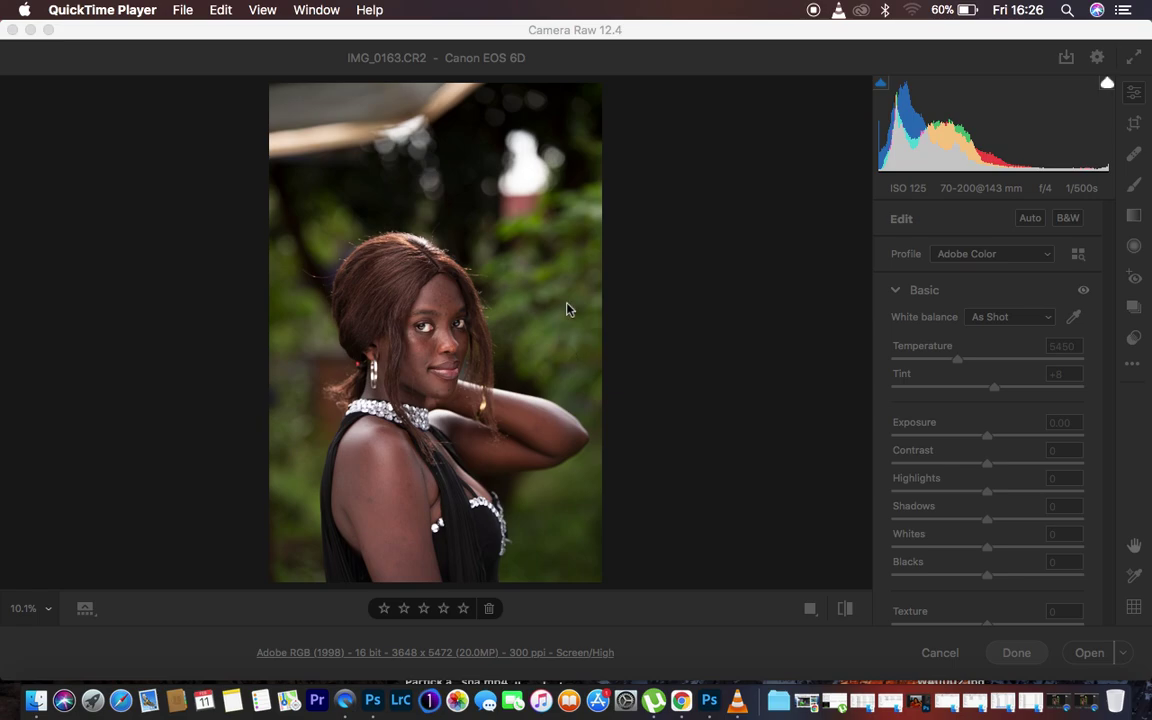
Step: In the Camera Raw window, set the portrait's Highlights to -100, Whites to -23 and Contrast to +10
click(562, 37)
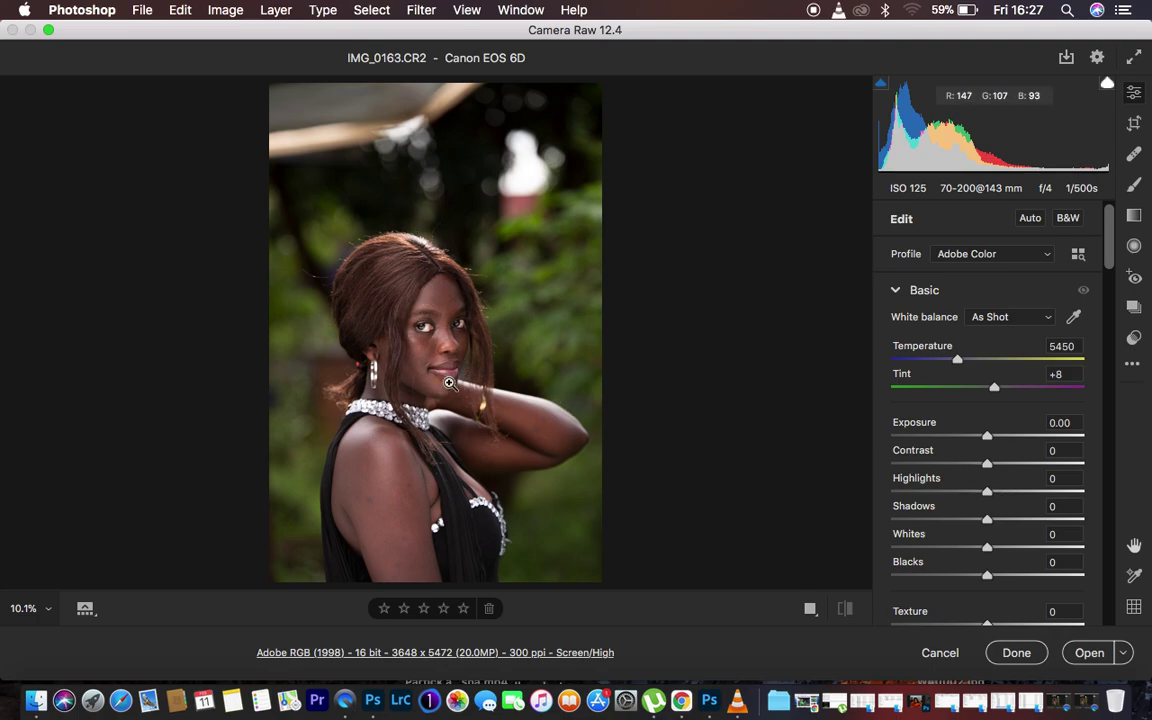
drag(987, 491, 727, 426)
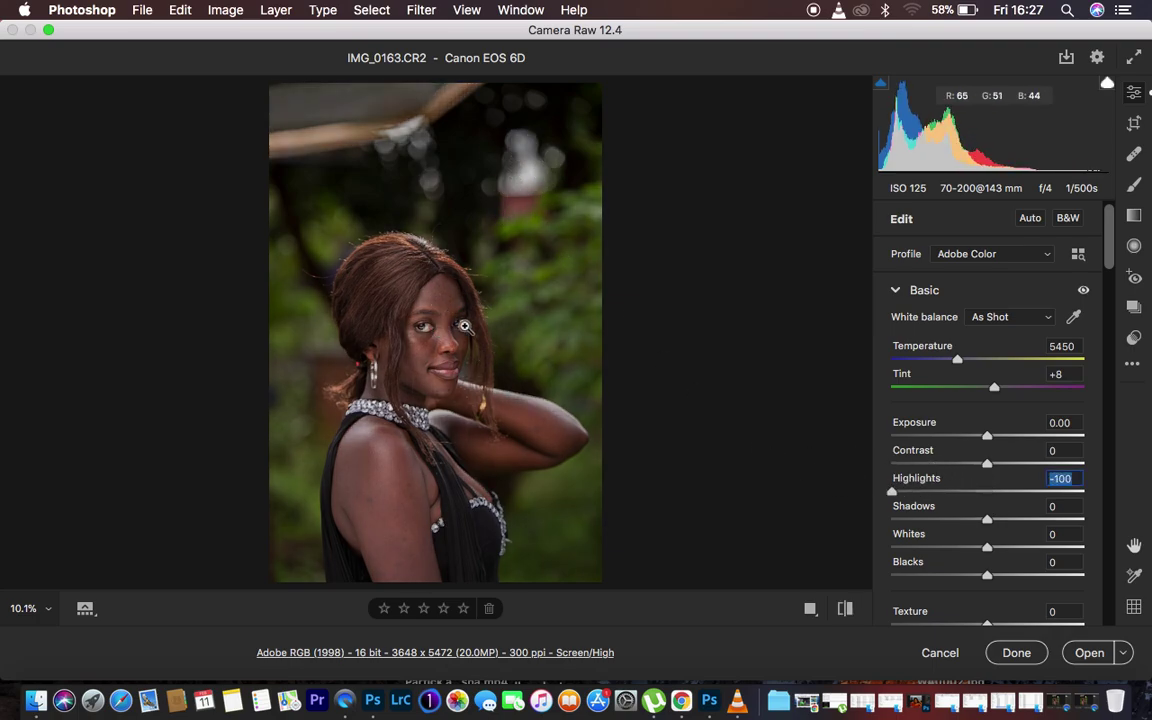
drag(987, 547, 966, 548)
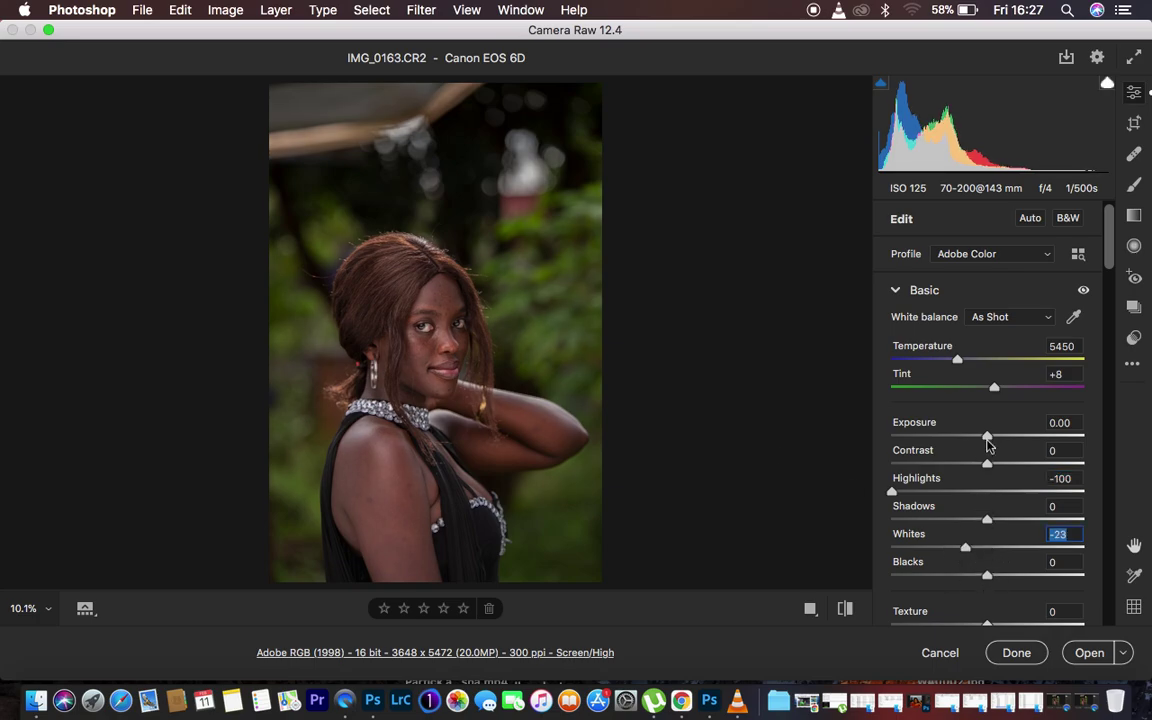
click(989, 474)
drag(989, 464, 999, 468)
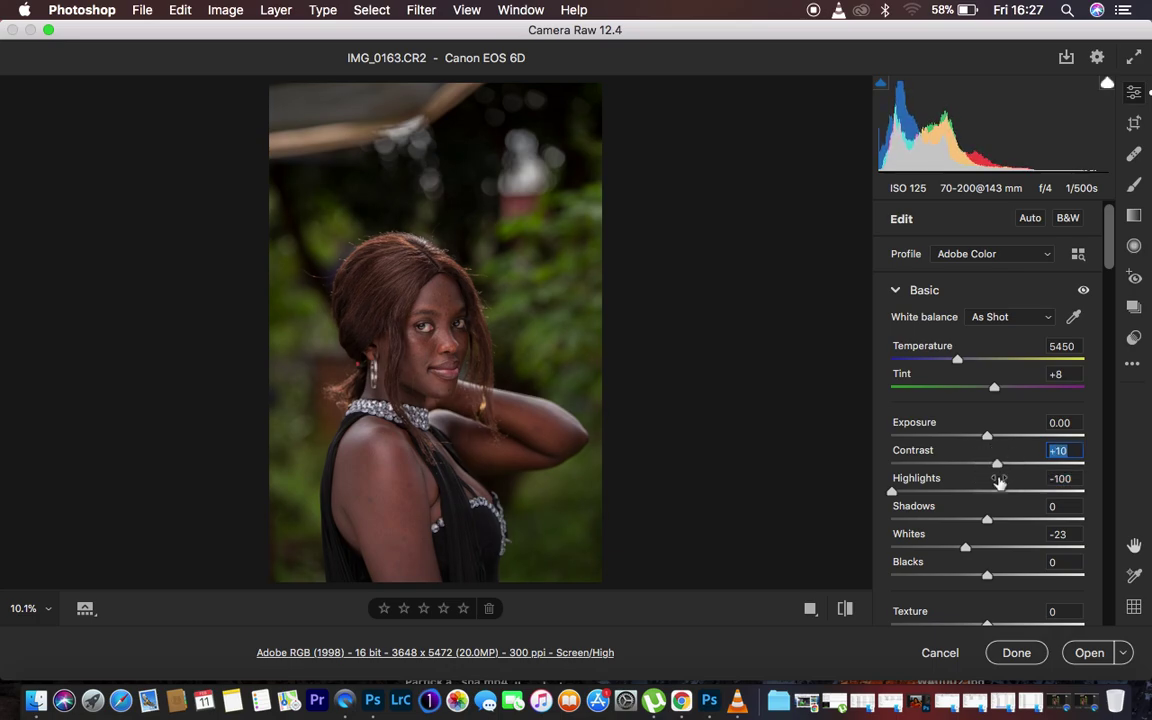
Step: Set the portrait's Blacks to -24 and Shadows to +25, and compare the result with the original
mouse_move(984, 576)
mouse_down()
mouse_move(957, 575)
mouse_move(966, 578)
mouse_up()
drag(988, 520, 1011, 519)
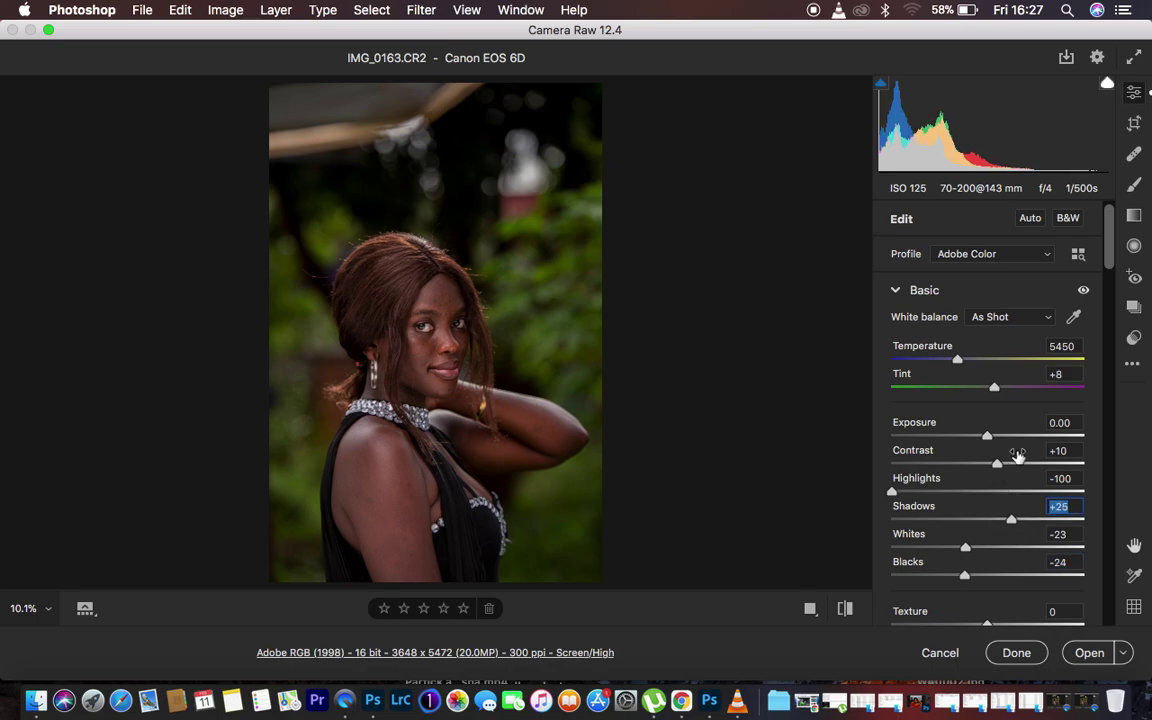
click(845, 608)
click(845, 608)
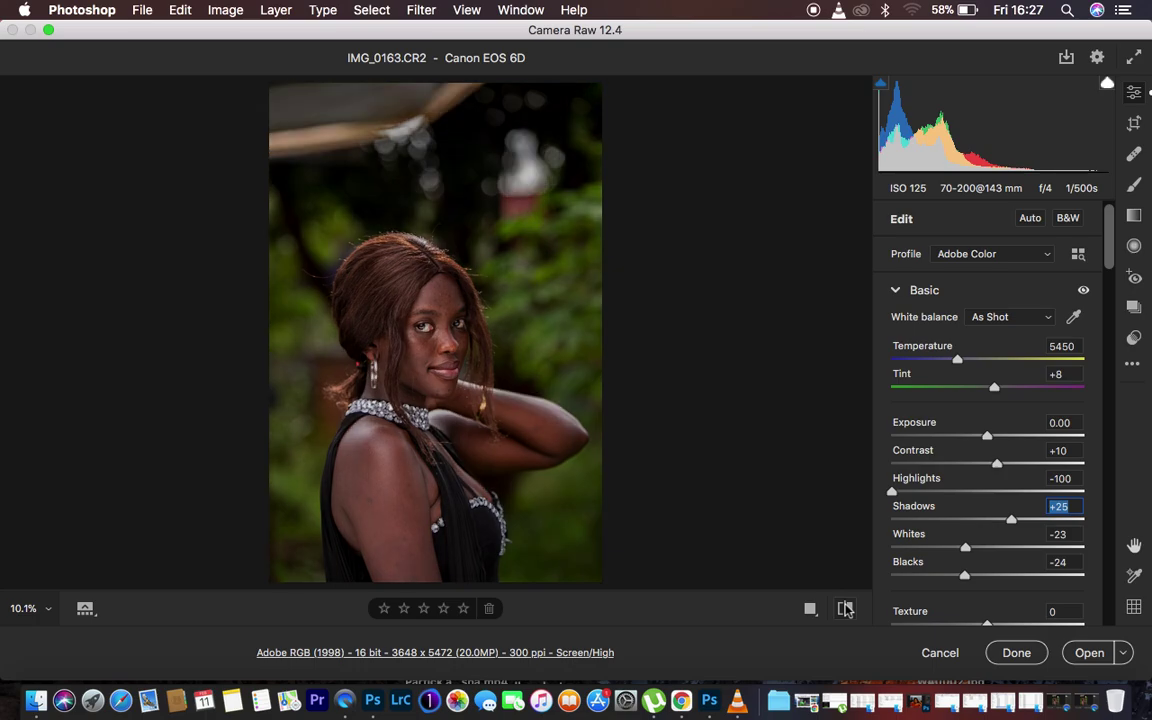
Step: Set the photo's Exposure to +0.05, Tint to +4 and Clarity to +5, checking it against the before view
click(986, 437)
drag(986, 437, 988, 440)
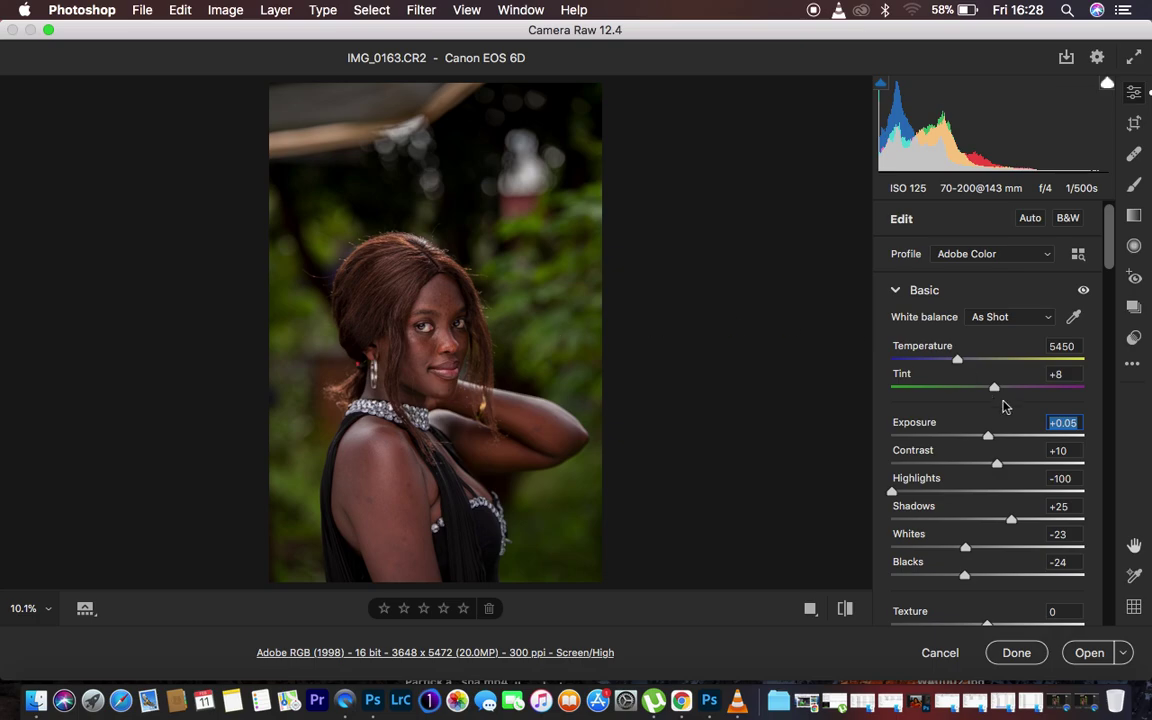
drag(998, 390, 992, 392)
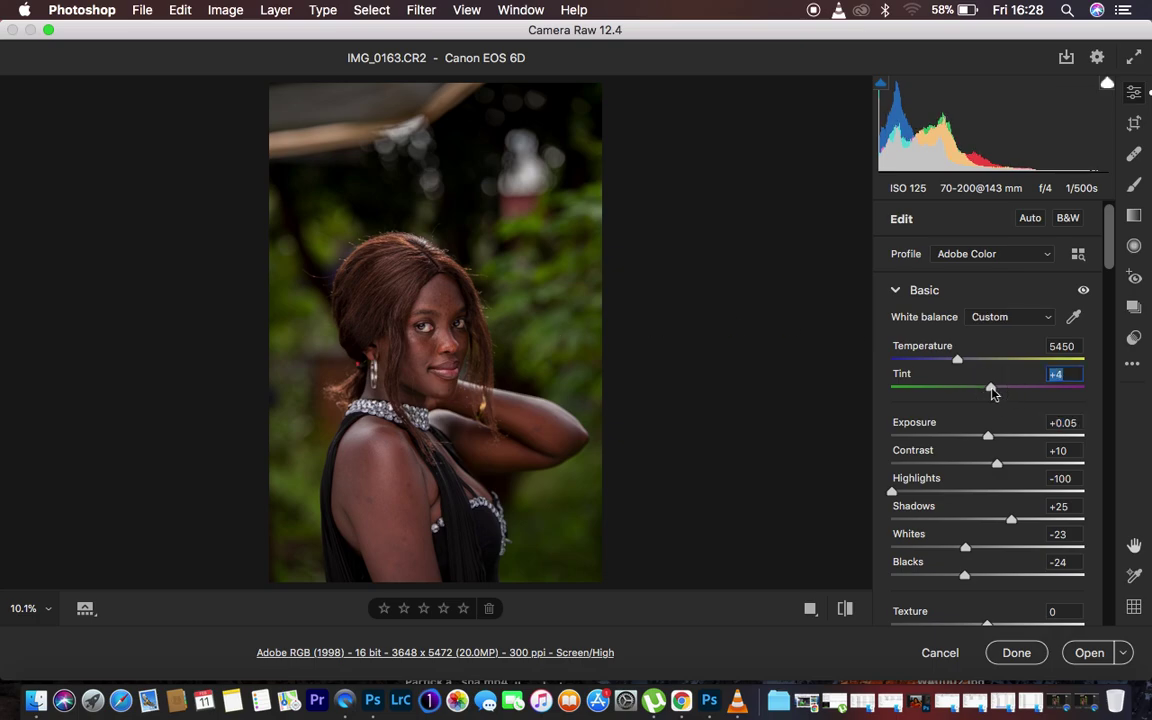
click(843, 610)
click(843, 610)
click(843, 610)
click(843, 610)
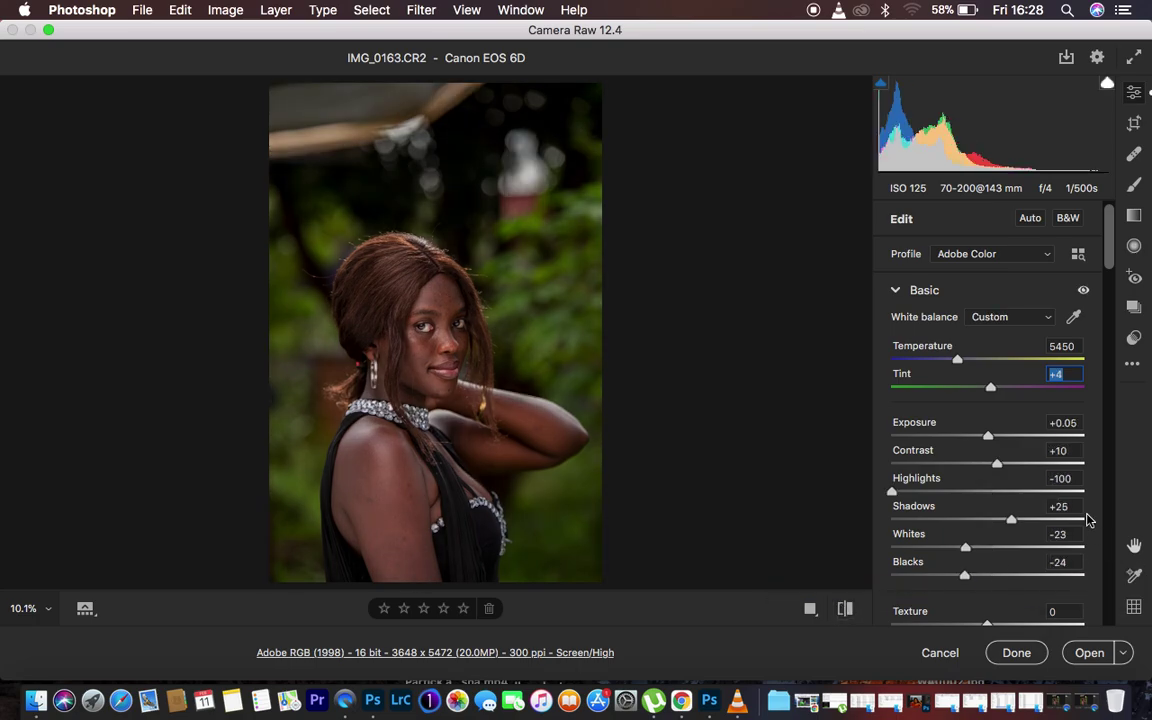
scroll(1081, 500, down, 5)
drag(987, 421, 991, 423)
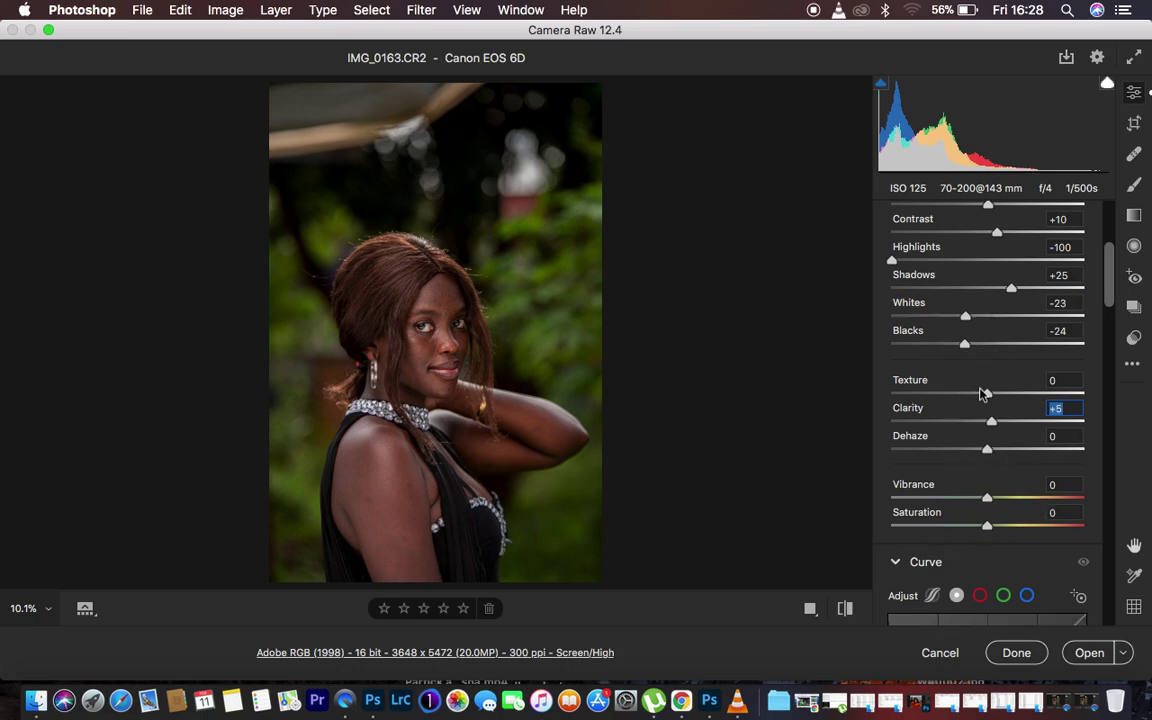
Step: Try the Color Mixer's Oranges hue at -100 and at +91, resetting it to 0 after each trial
scroll(1028, 468, down, 5)
scroll(1028, 468, down, 10)
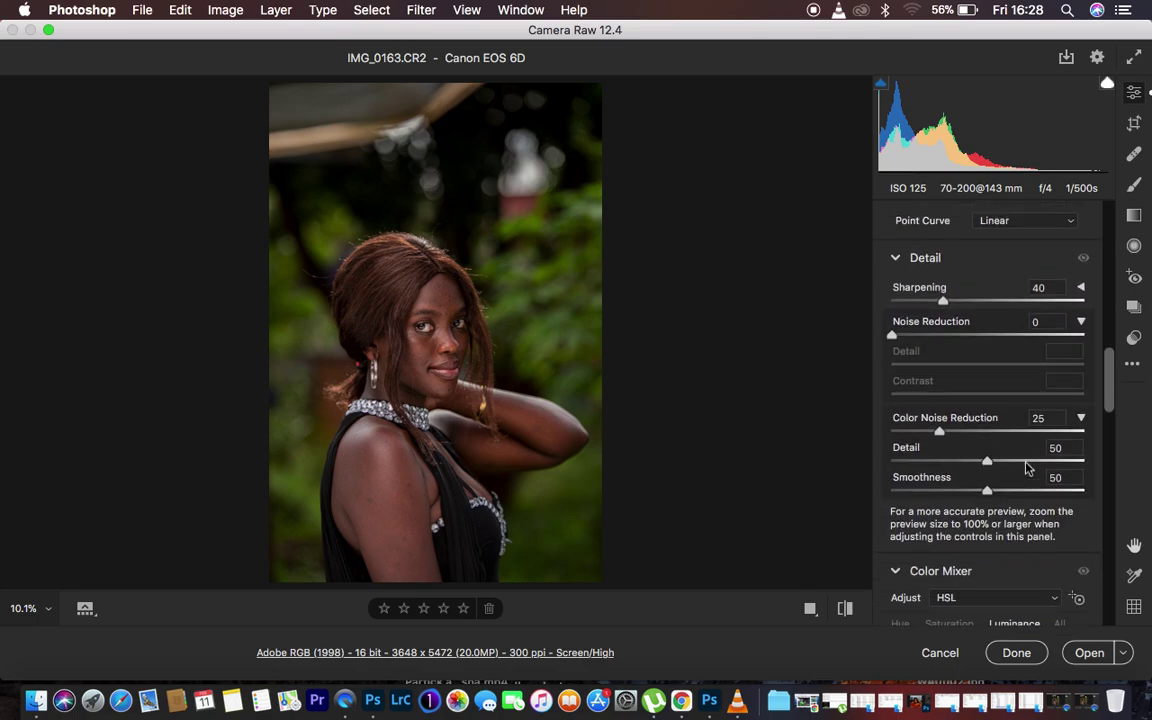
scroll(1025, 468, down, 2)
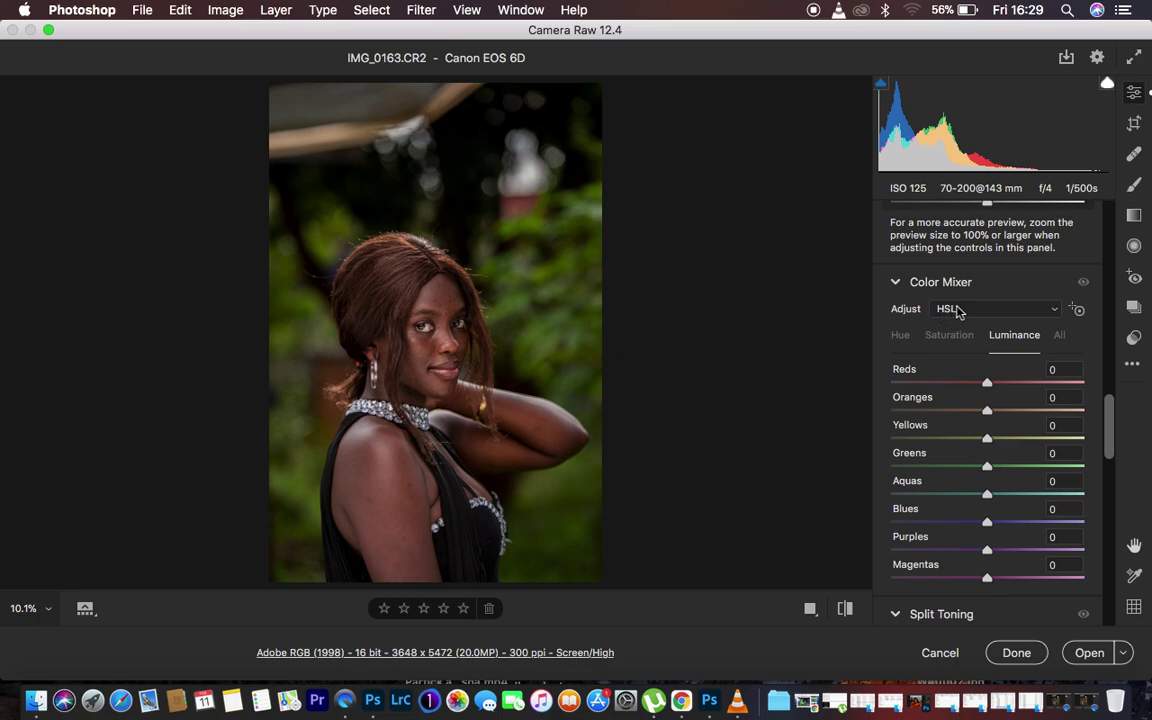
click(900, 336)
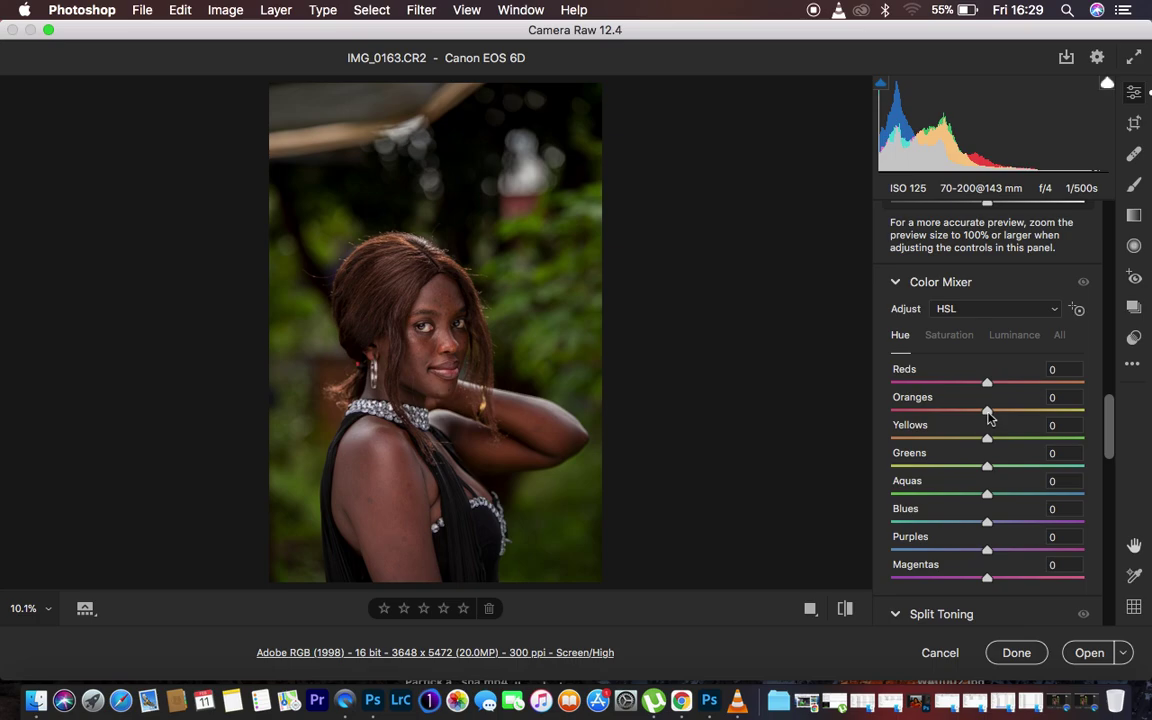
drag(988, 417, 890, 424)
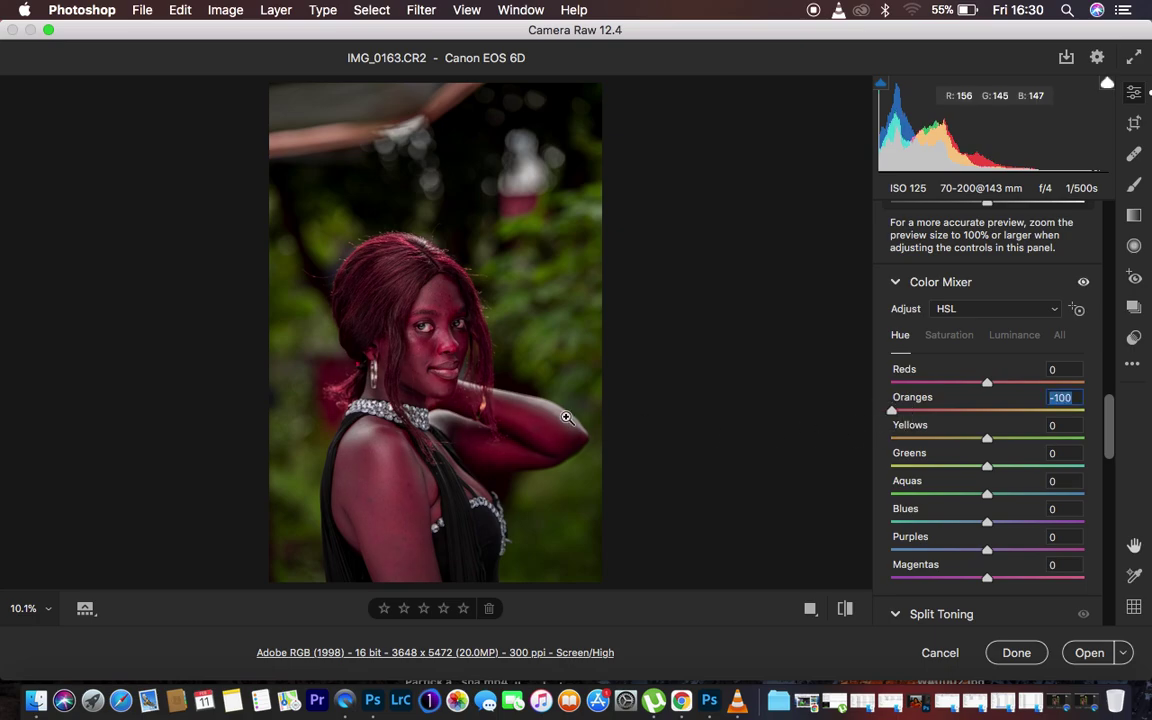
double_click(892, 411)
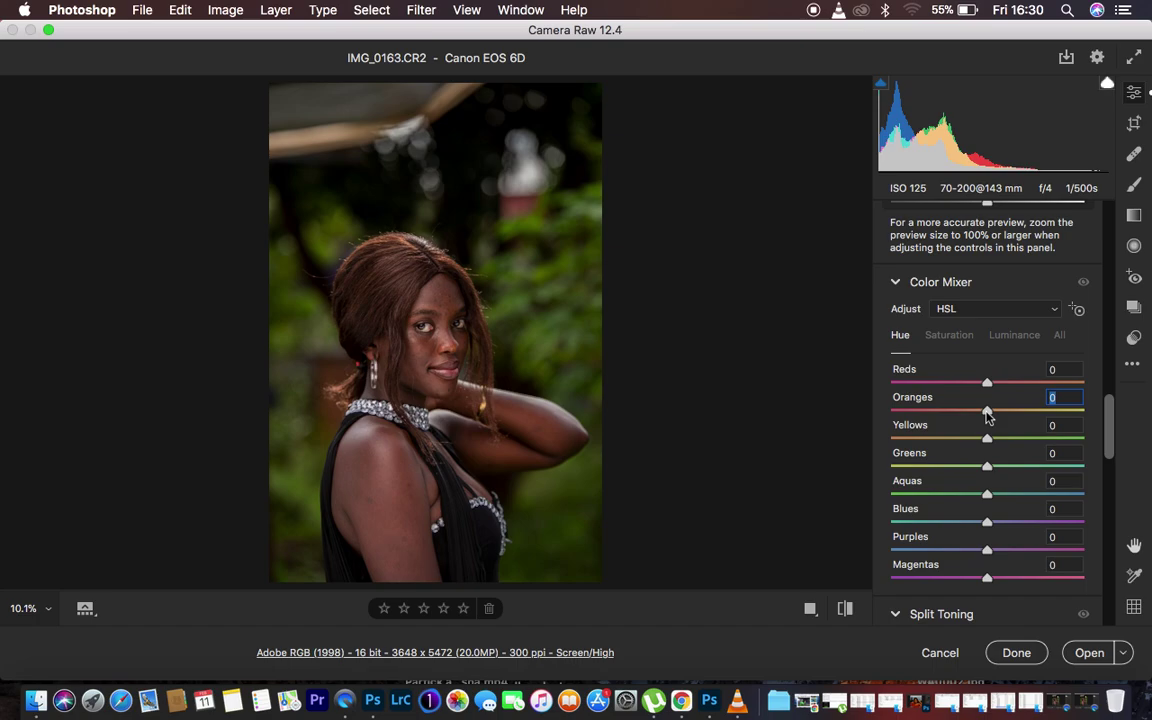
drag(987, 415, 1075, 412)
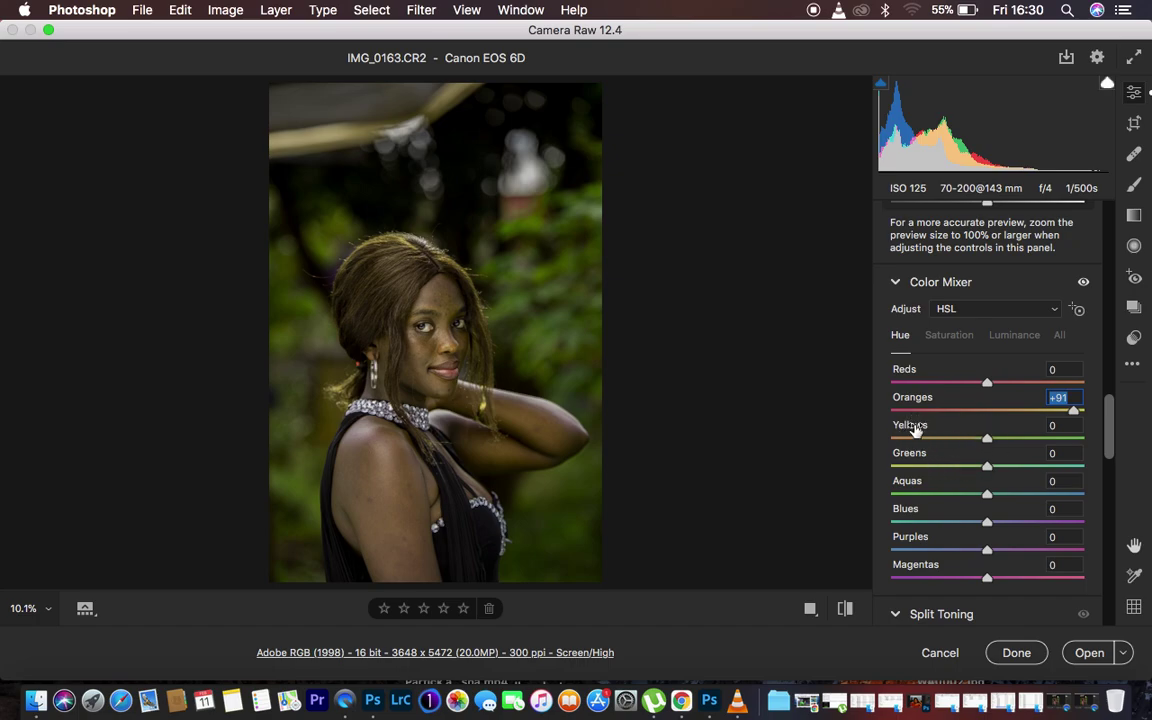
double_click(1074, 413)
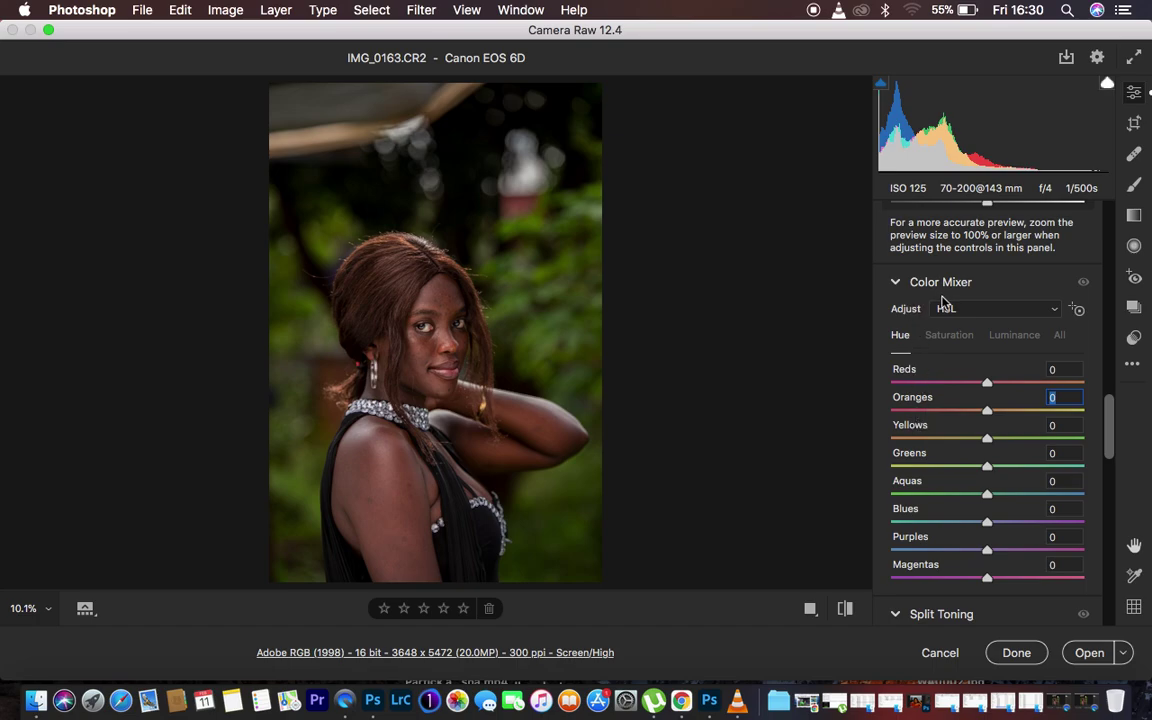
Step: Try the Greens saturation at -42, -100 and +100 in the Color Mixer, and reset it to 0
click(948, 336)
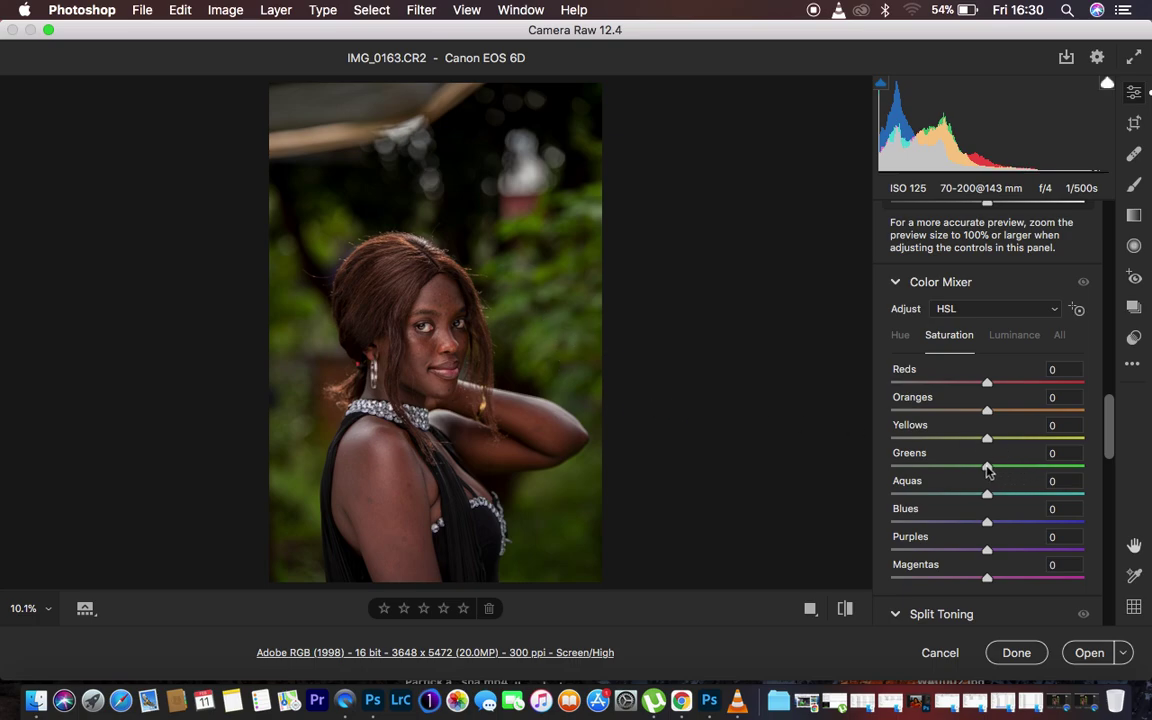
drag(988, 470, 948, 472)
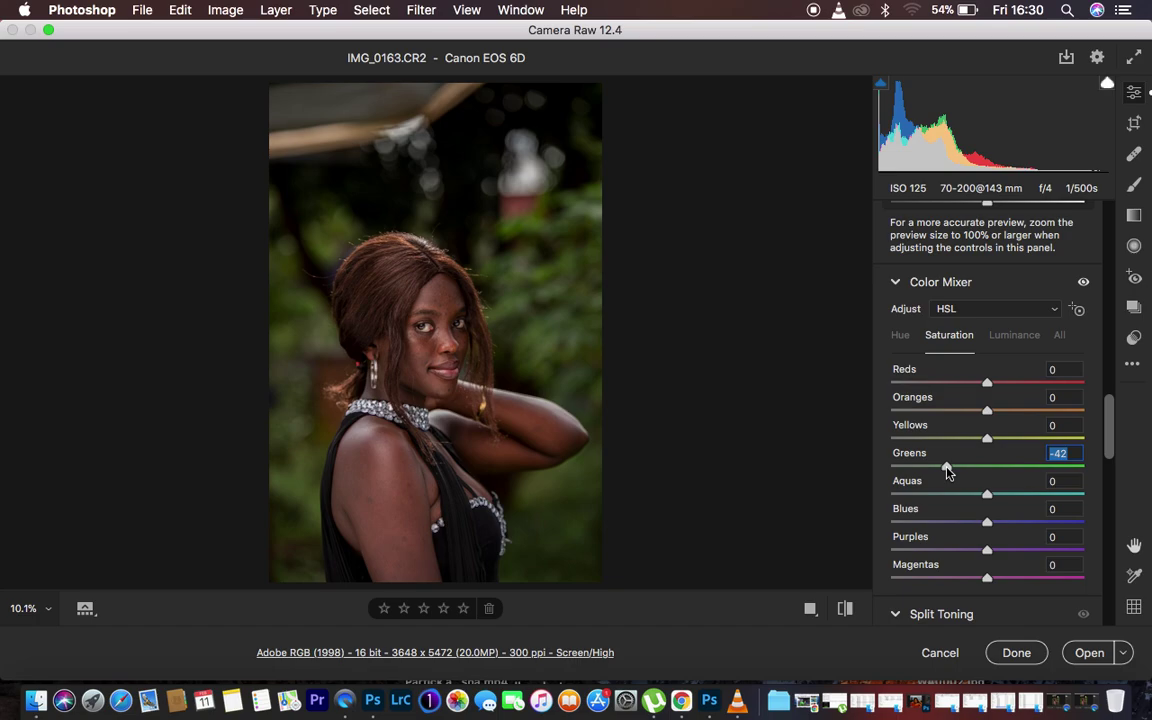
drag(948, 472, 867, 470)
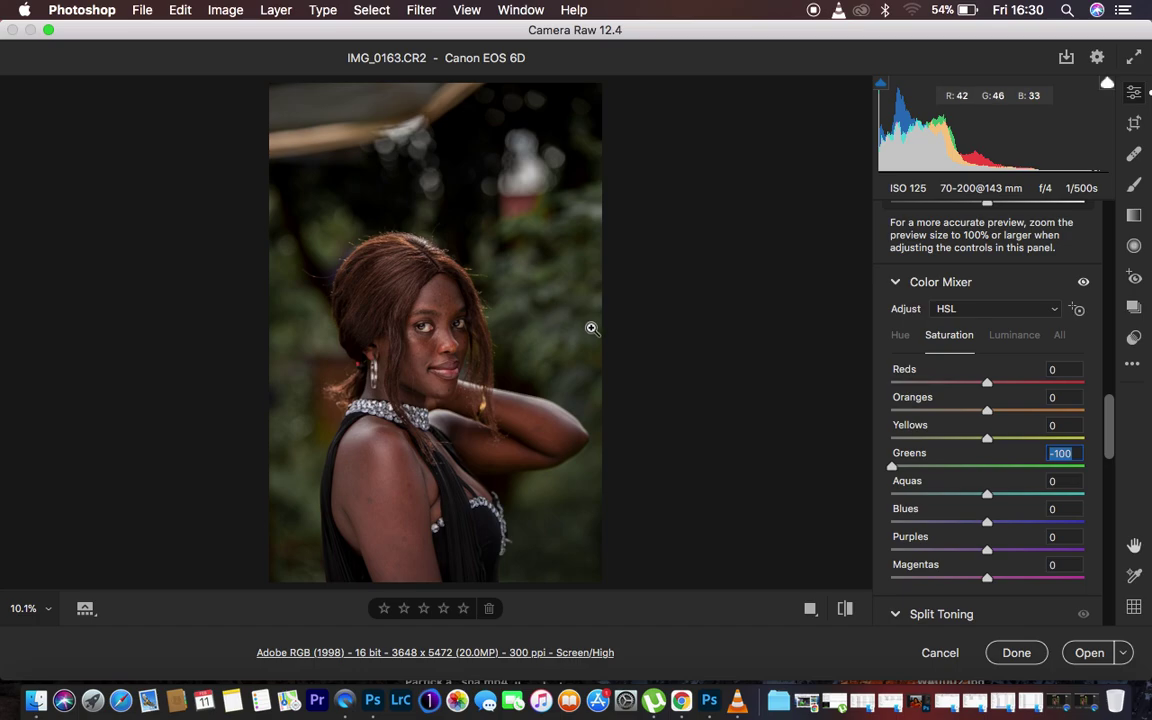
drag(891, 466, 1115, 476)
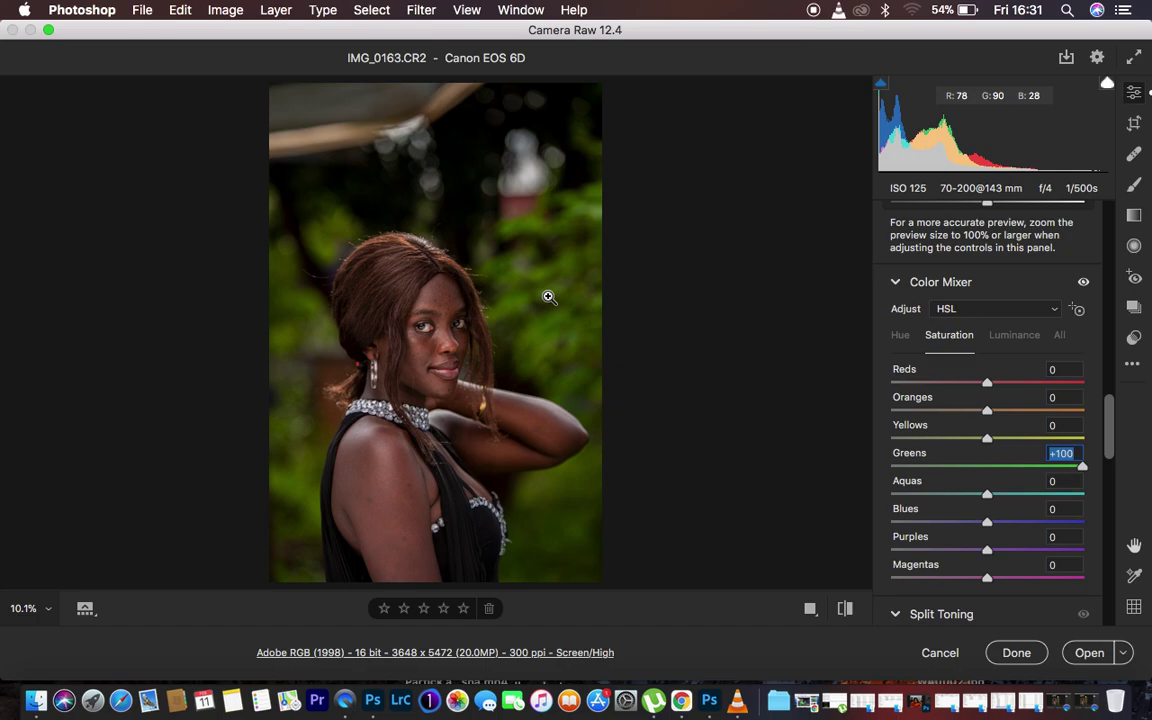
double_click(1083, 470)
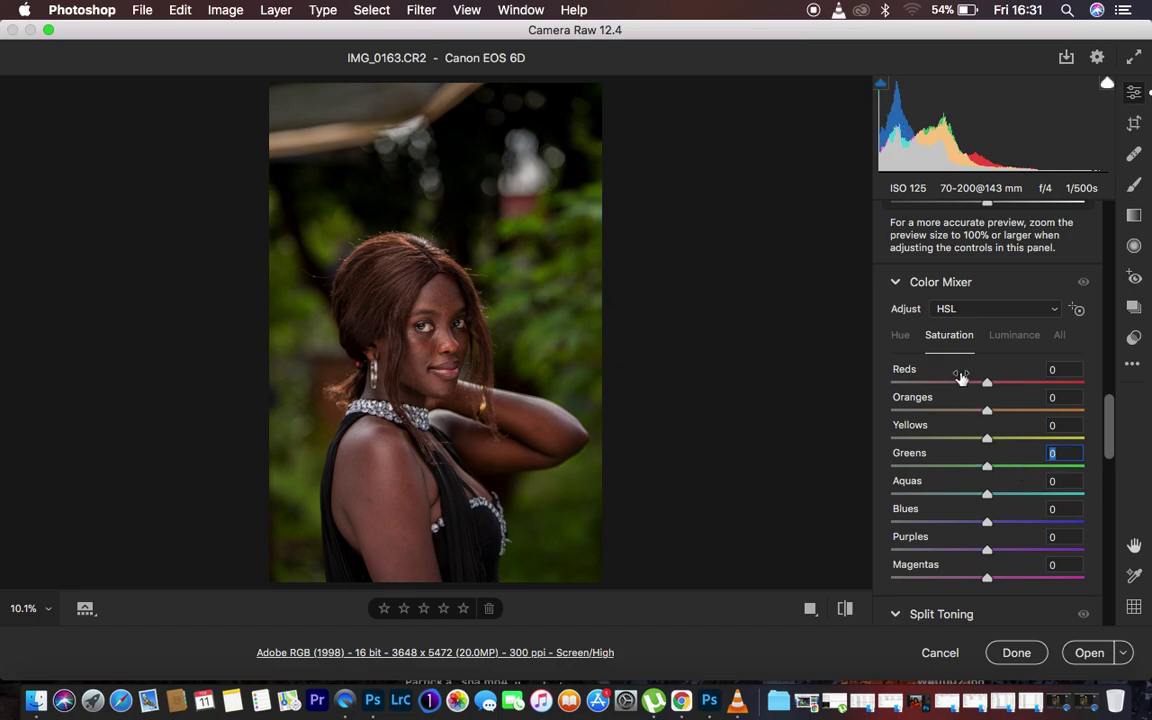
Step: Try the Greens luminance at +100 and -100, comparing with the Color Mixer switched off, and reset it to 0
click(1008, 339)
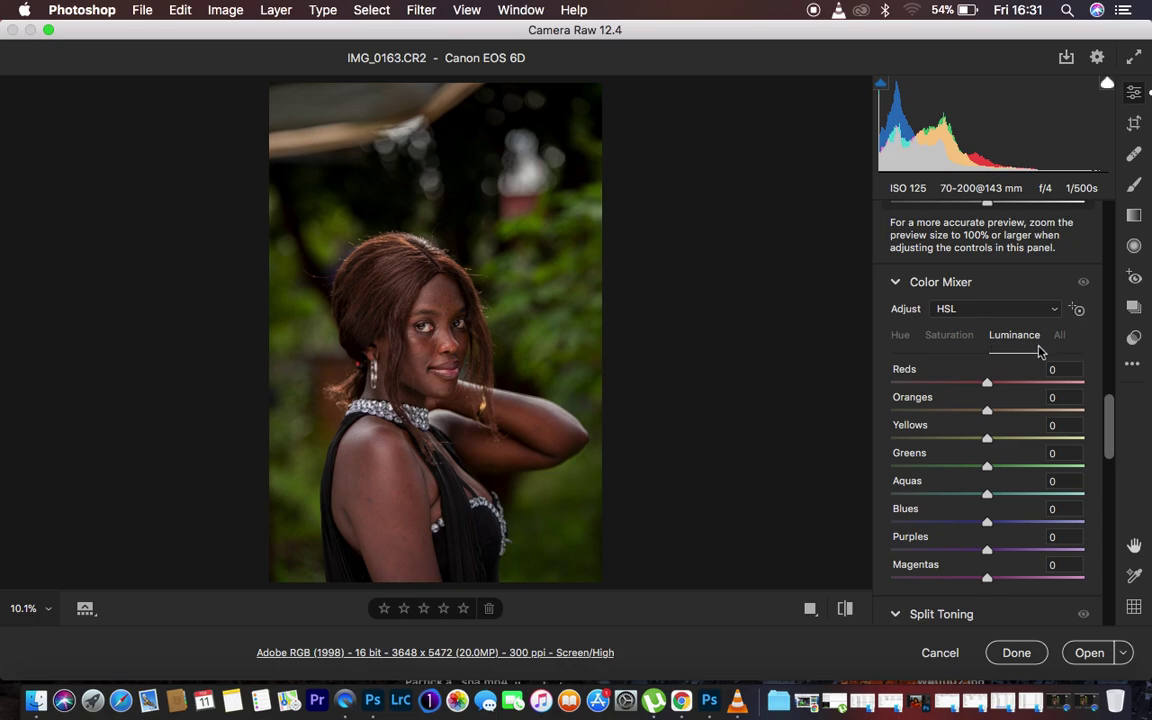
click(990, 469)
drag(990, 469, 1139, 470)
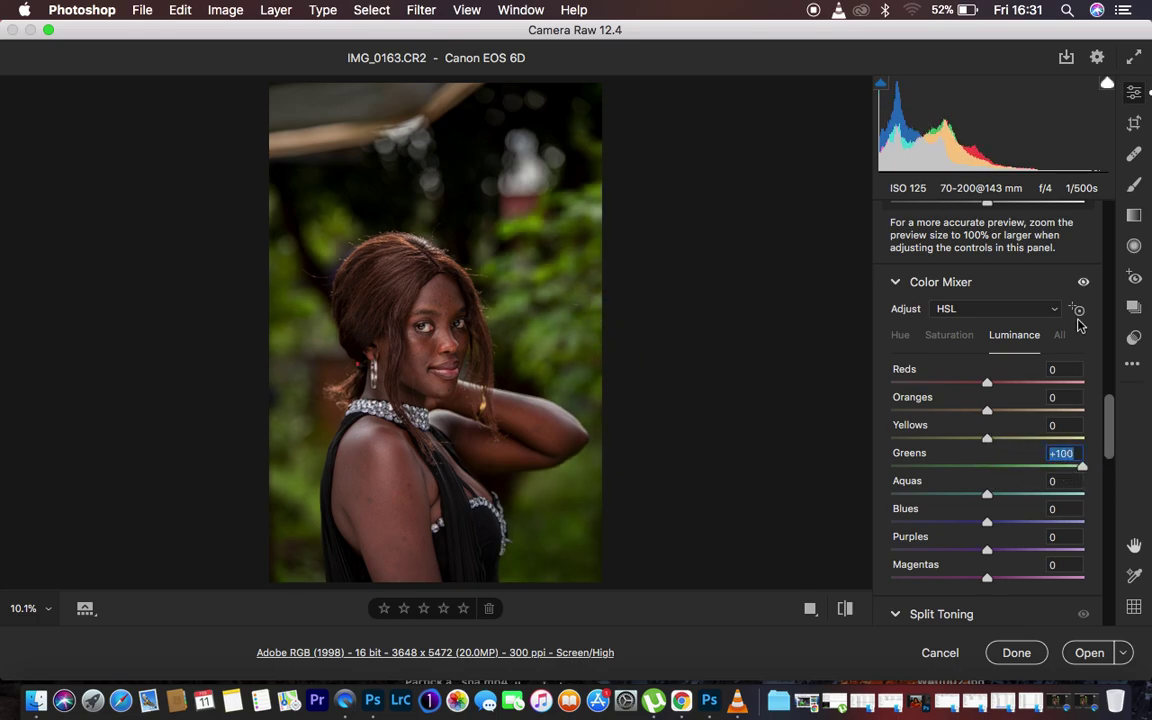
click(1083, 281)
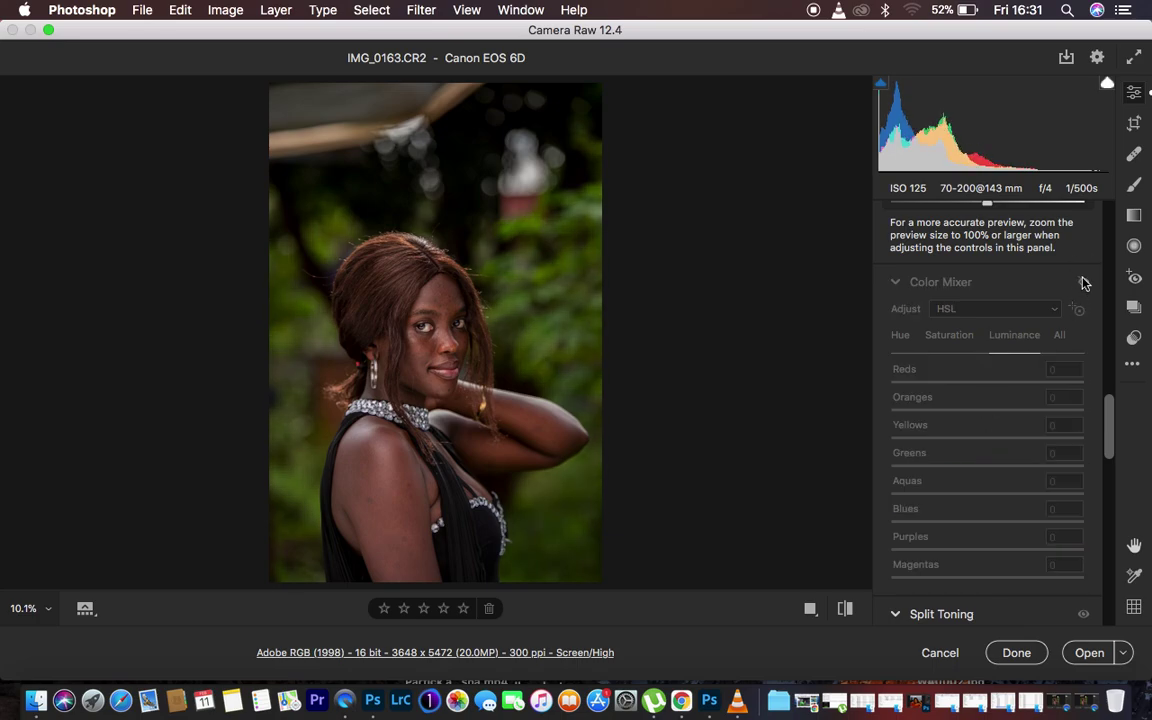
click(1083, 281)
drag(1080, 466, 838, 481)
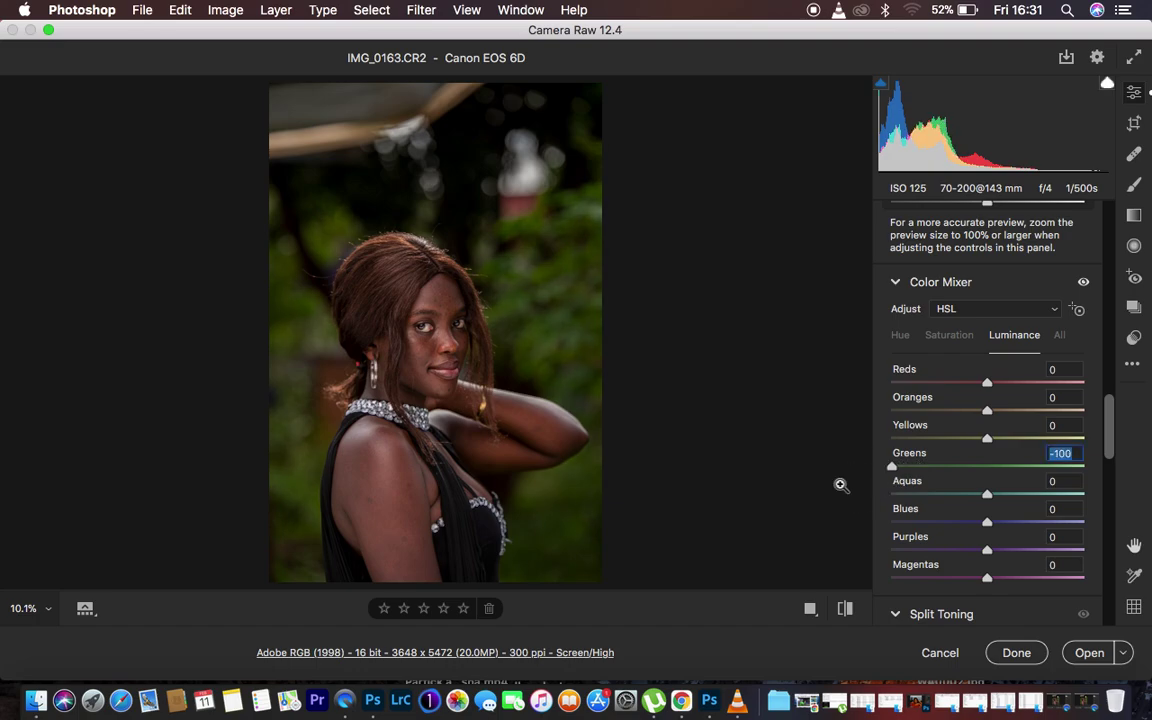
click(1086, 283)
click(1086, 283)
click(1086, 283)
click(1086, 283)
double_click(892, 467)
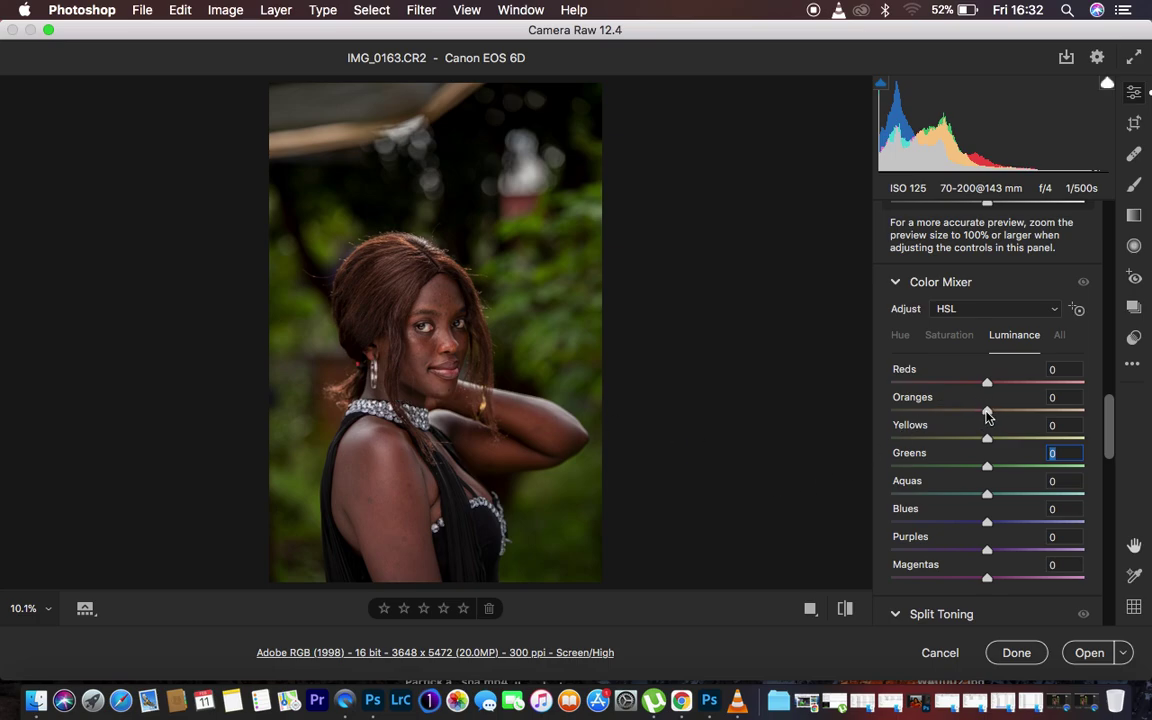
Step: Set the Oranges luminance to -29 and compare the skin tones with the Color Mixer off and on
drag(987, 416, 959, 418)
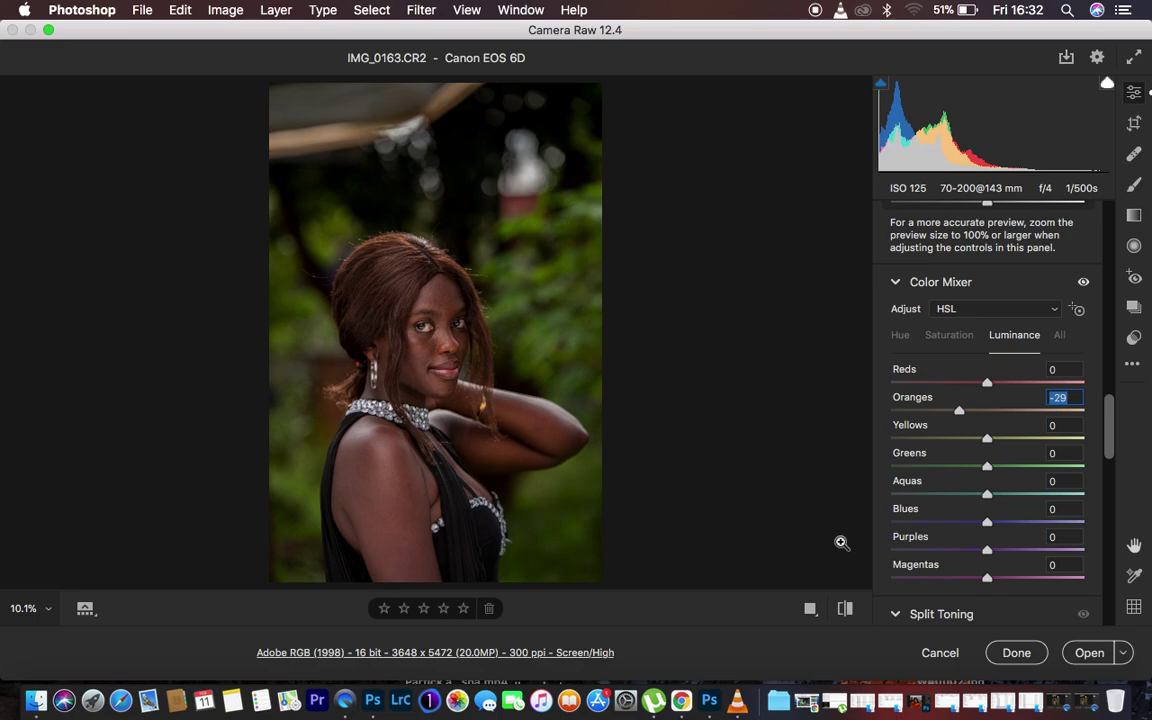
click(1084, 282)
click(1085, 282)
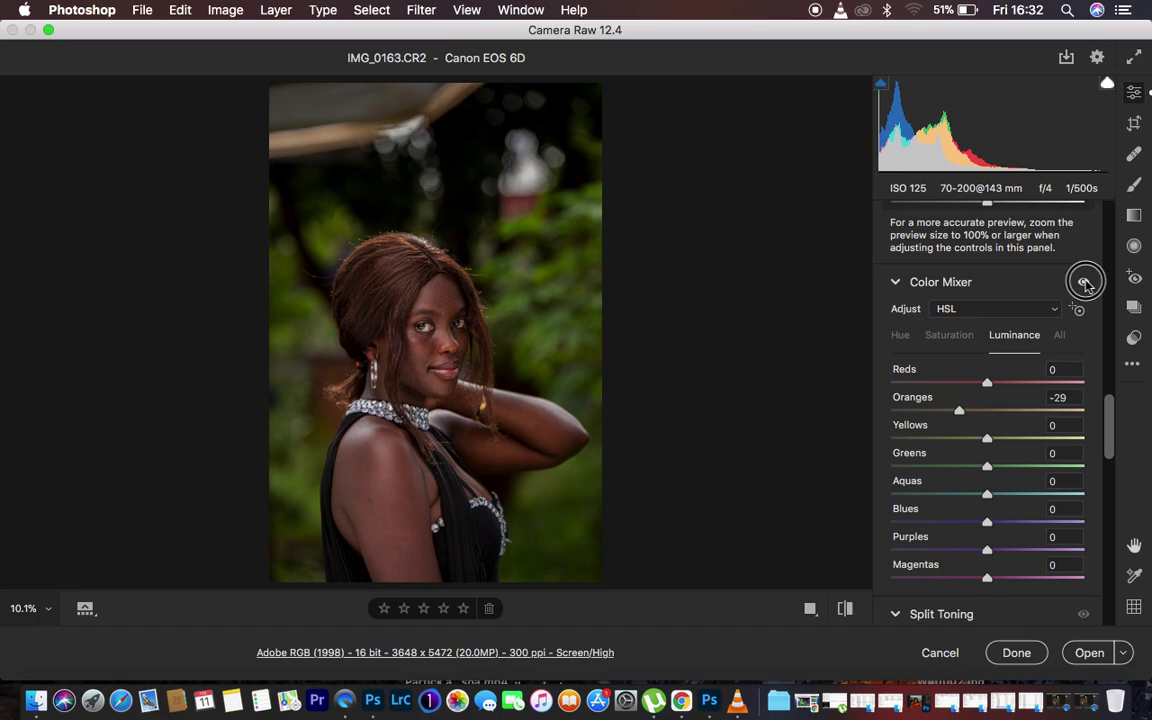
click(1085, 282)
click(1085, 282)
click(1085, 282)
click(1085, 282)
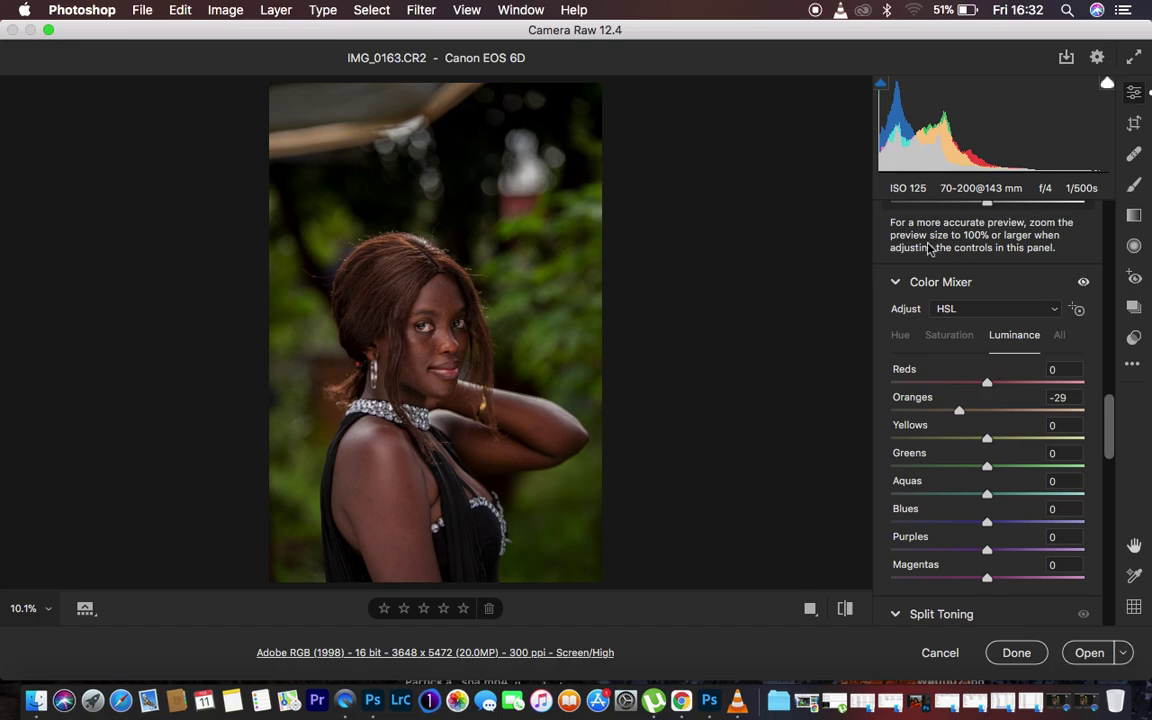
Step: Set the Reds hue to +50 and the Oranges hue to -8, comparing the photo with and without the adjustments
click(900, 336)
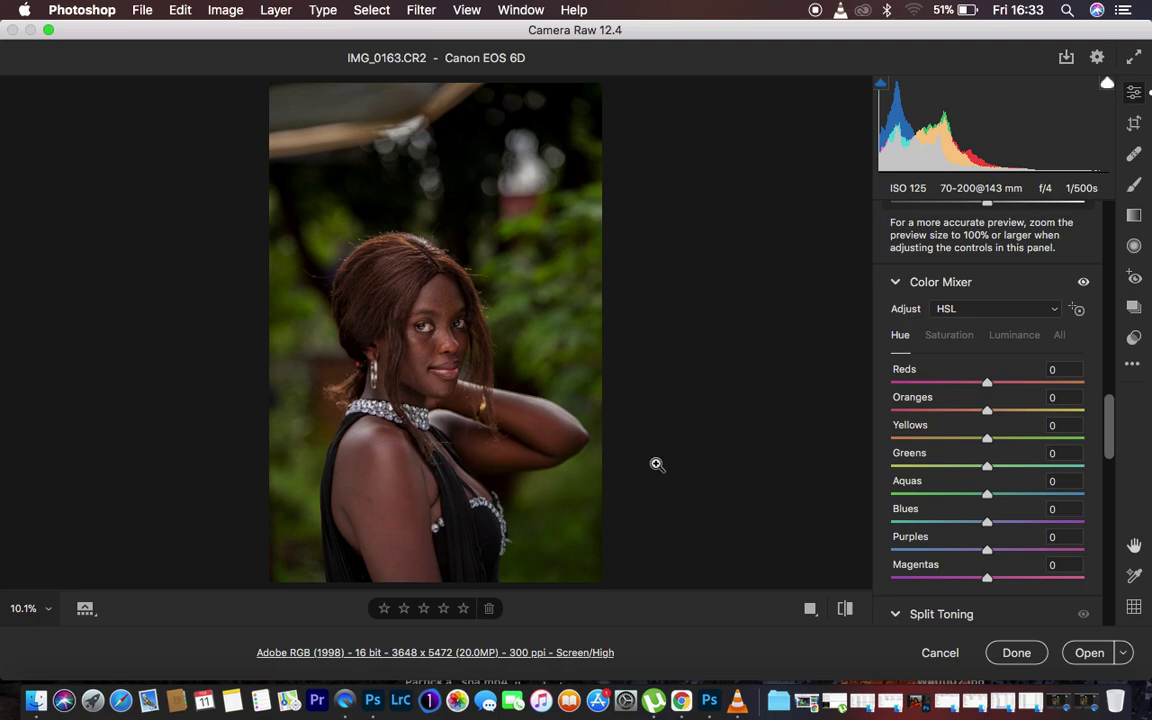
drag(988, 390, 1022, 389)
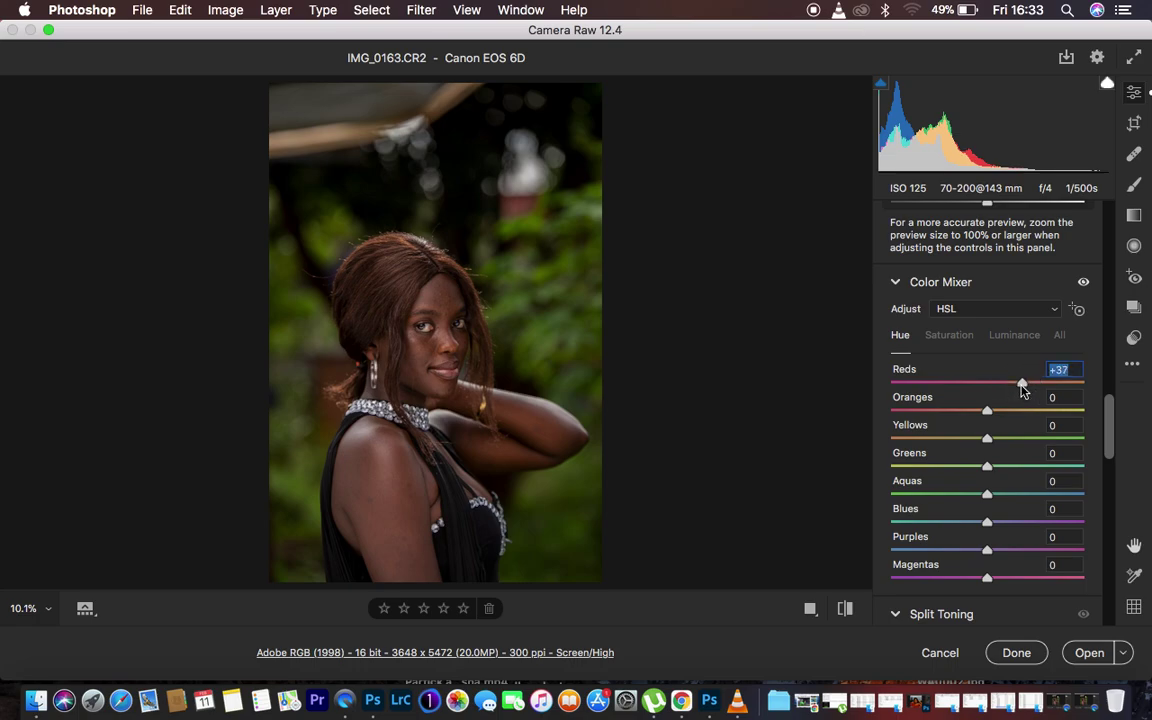
click(429, 316)
click(429, 316)
mouse_move(987, 414)
mouse_down()
mouse_move(969, 412)
mouse_move(981, 413)
mouse_up()
drag(1022, 385, 1041, 386)
click(845, 610)
click(845, 610)
click(1083, 283)
click(1083, 283)
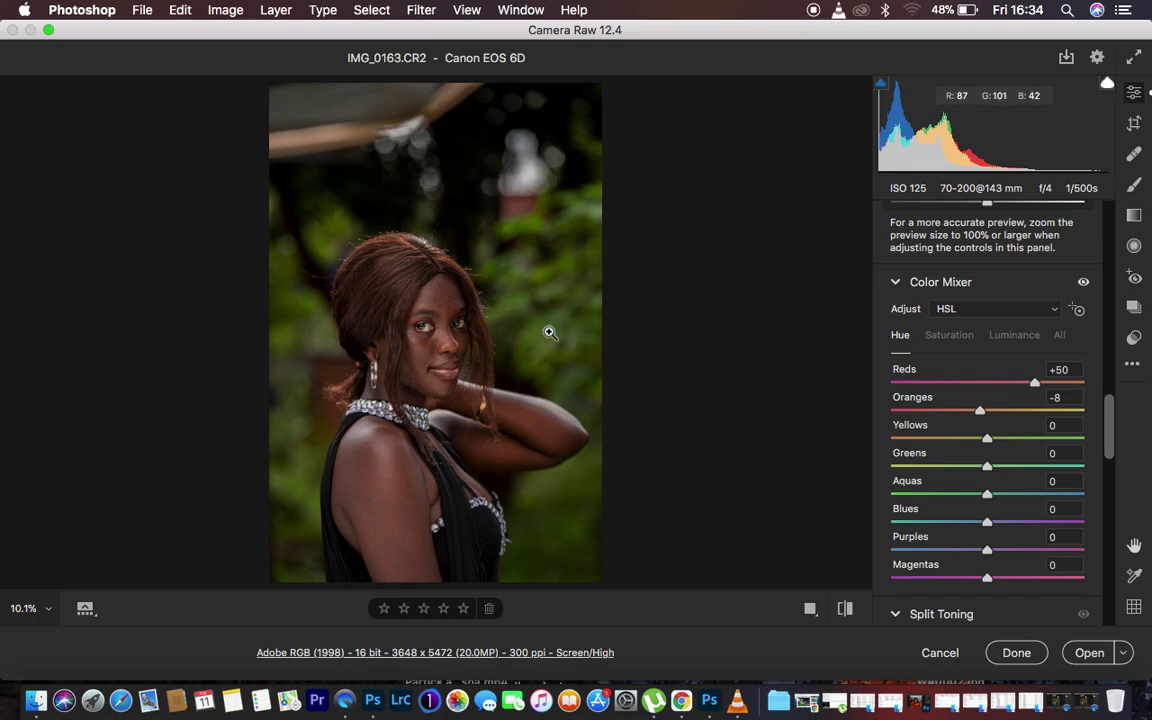
Step: Shift the Yellows hue to +58 in the Color Mixer
click(993, 442)
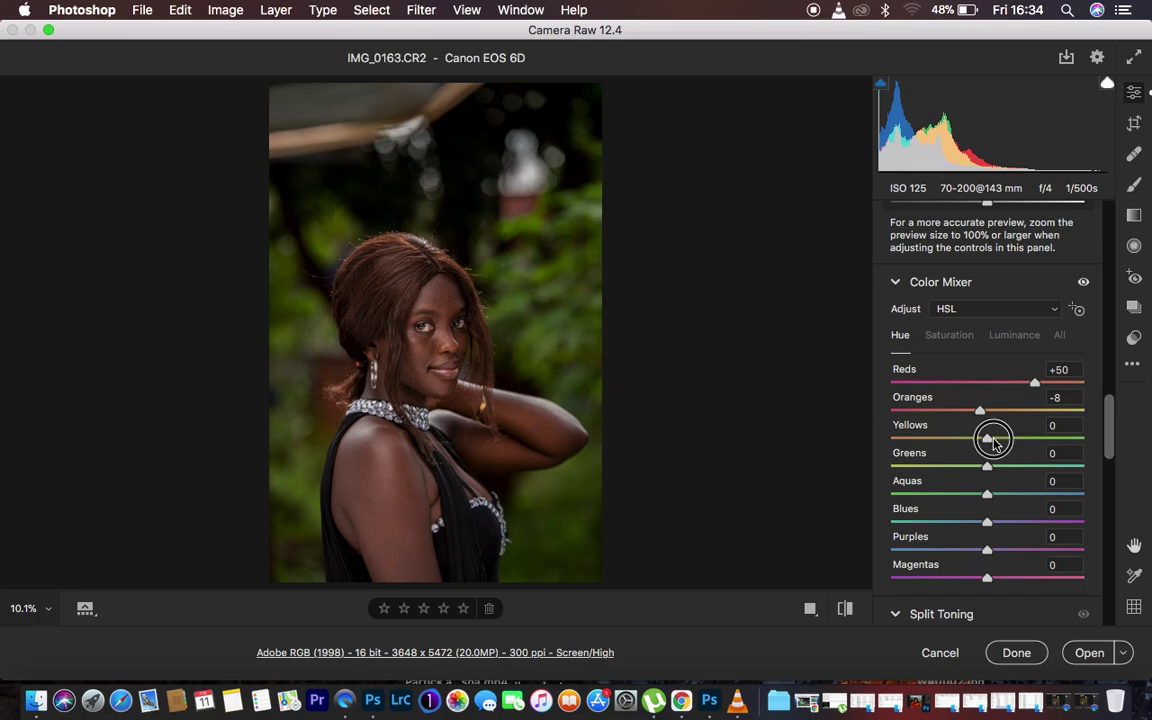
drag(993, 442, 1049, 445)
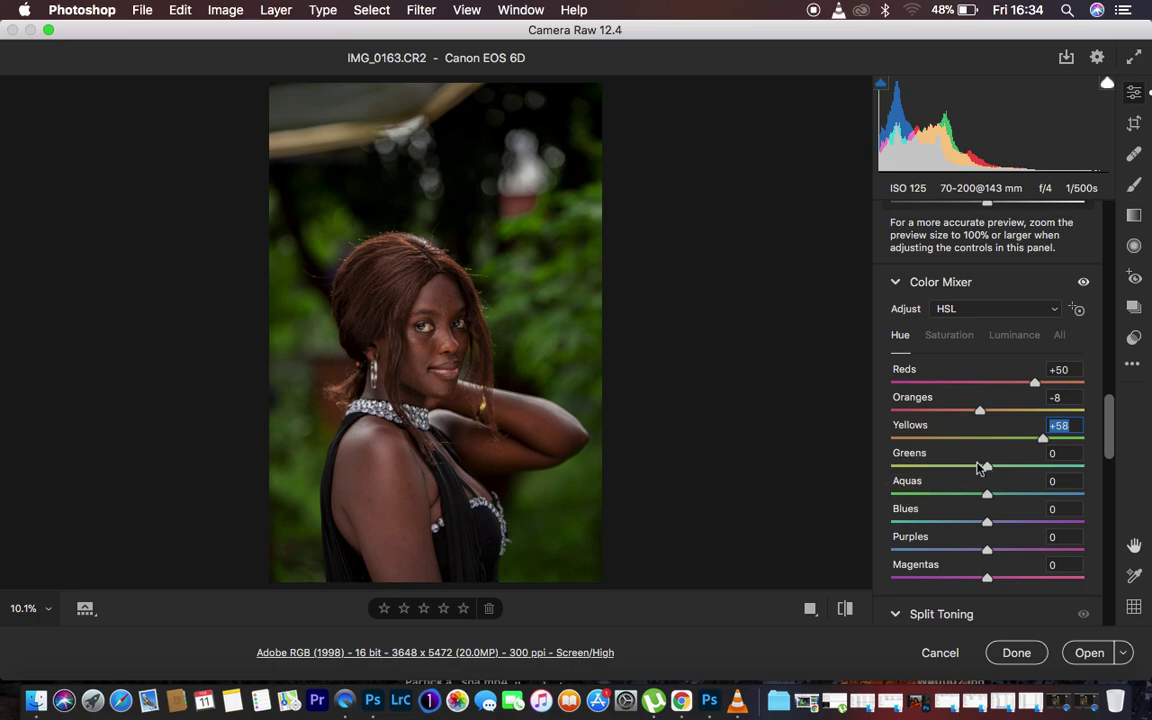
Step: Set the Greens hue to +58, the Greens saturation to -100 and the Yellows saturation to -46
drag(987, 468, 1046, 478)
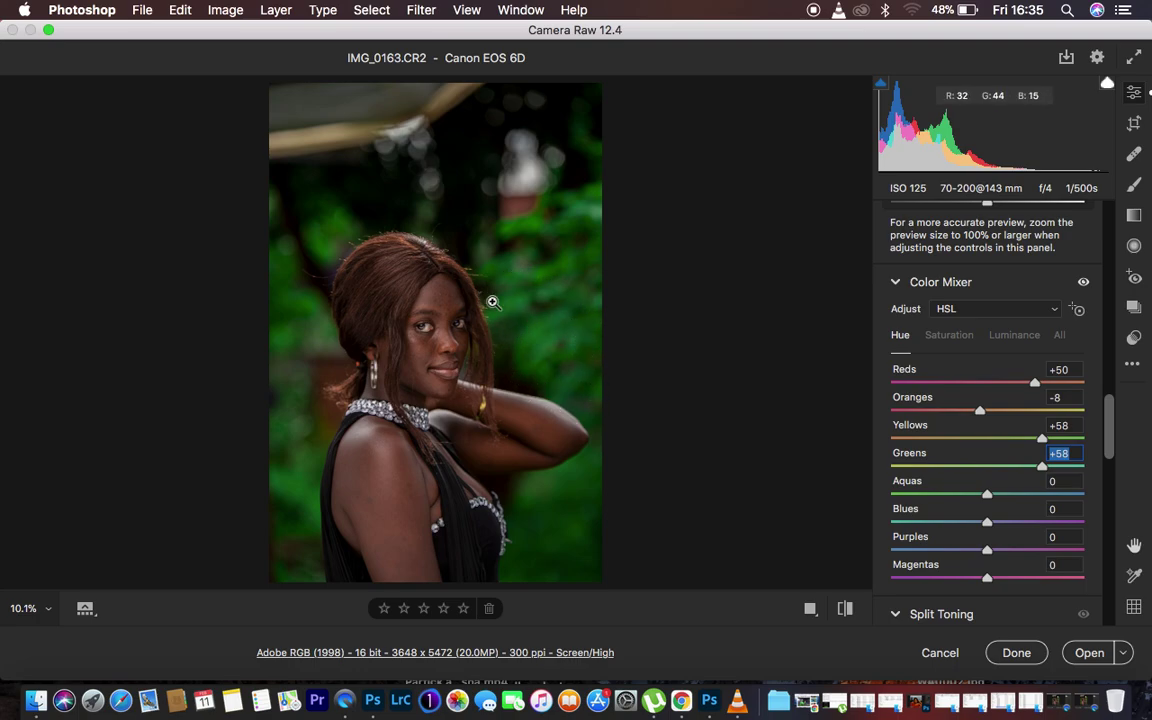
click(954, 338)
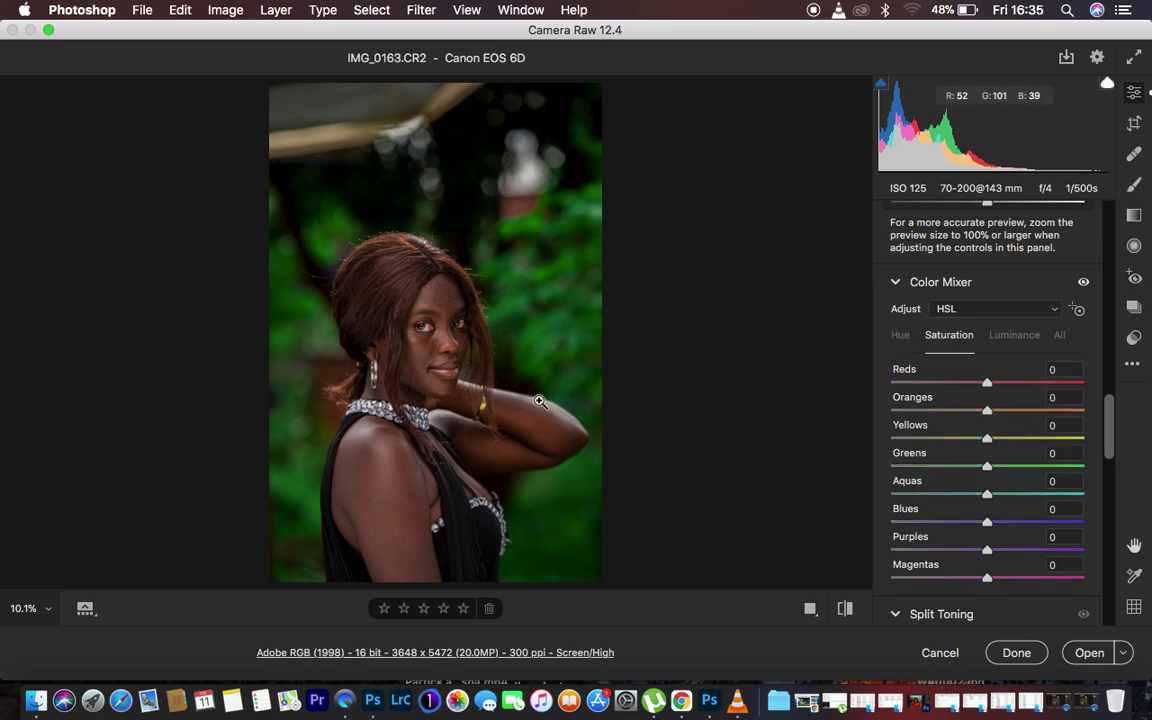
drag(987, 468, 869, 470)
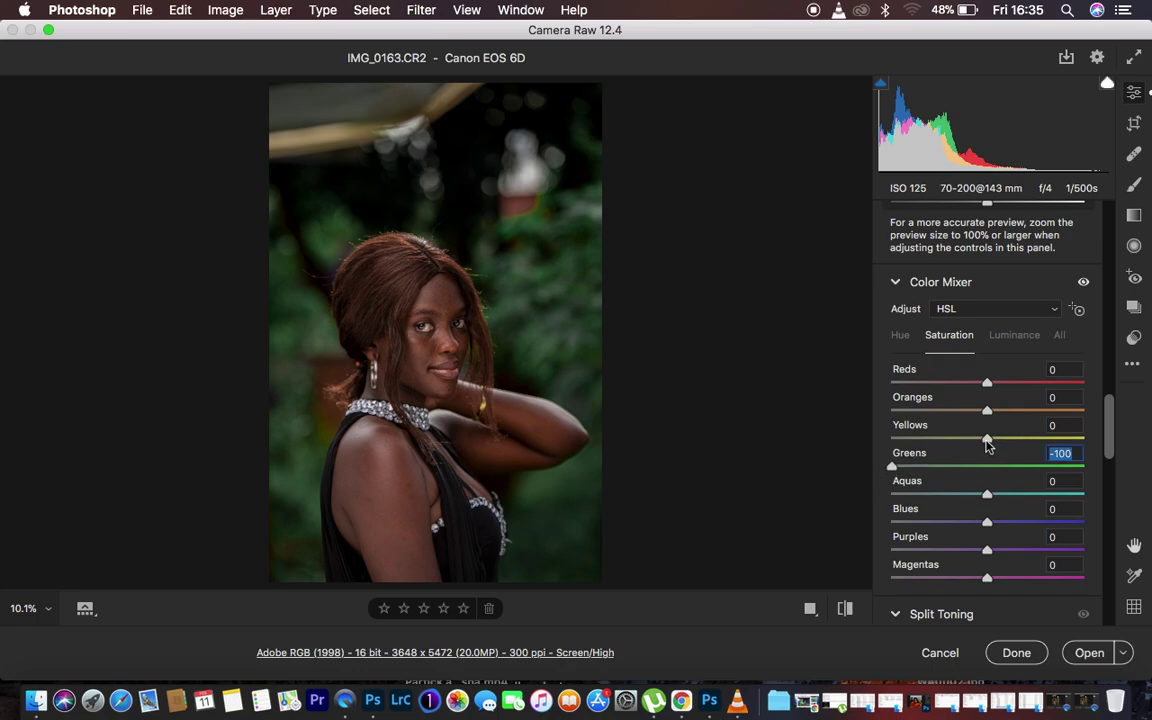
drag(984, 441, 941, 437)
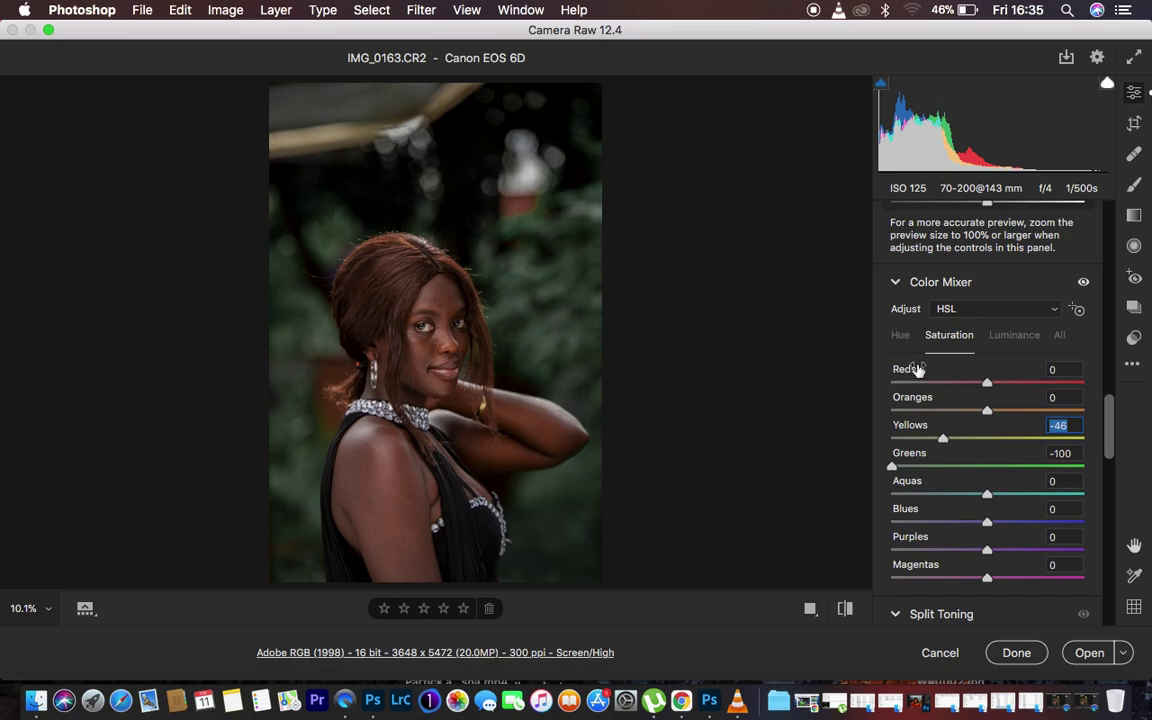
Step: Set the Greens luminance to +23 and compare the photo before and after the edits
click(1008, 337)
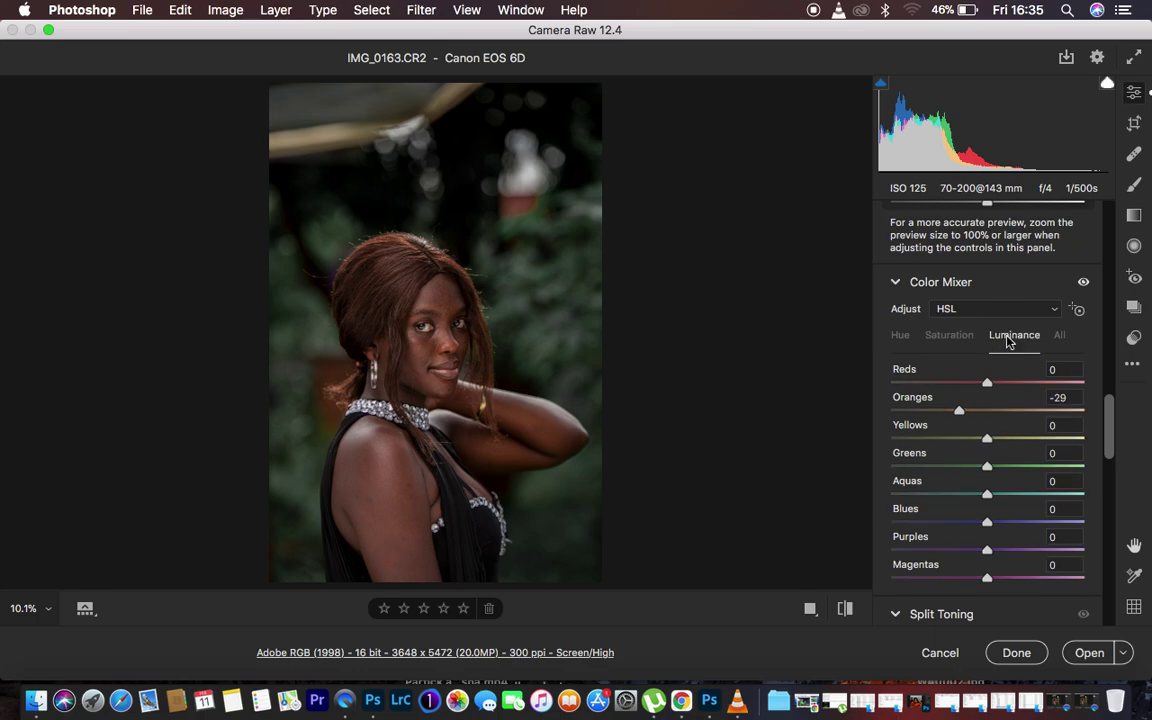
mouse_move(993, 467)
mouse_down()
mouse_move(1021, 466)
mouse_move(1009, 466)
mouse_up()
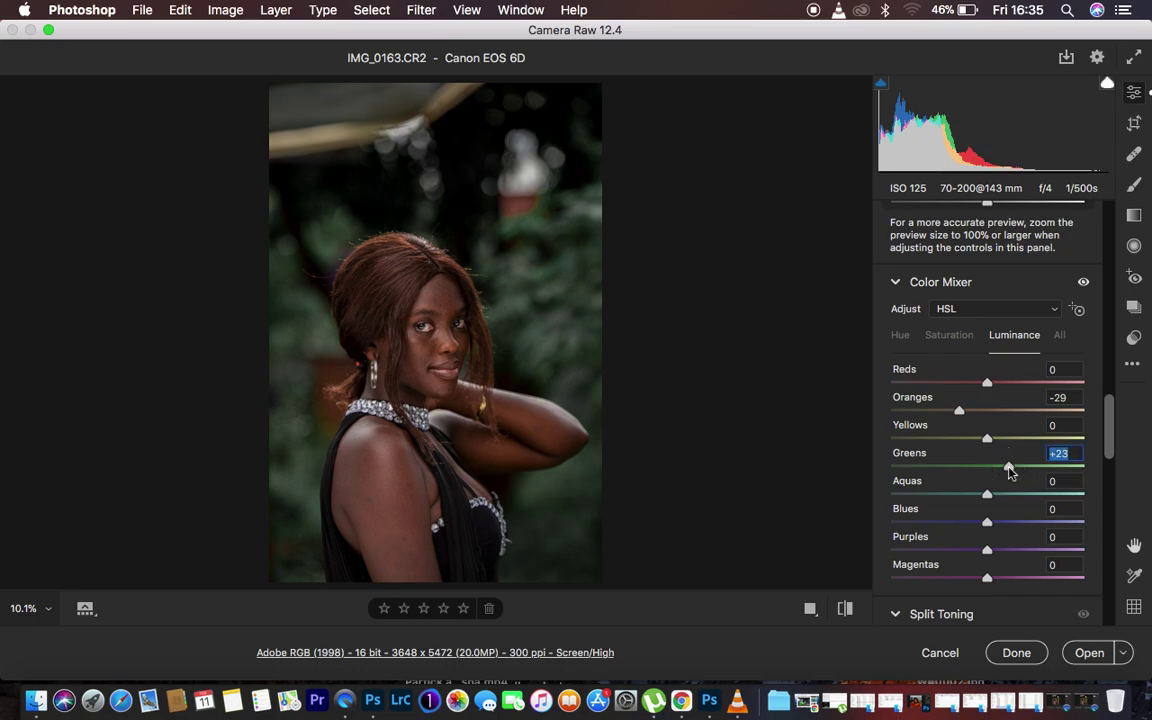
click(845, 608)
click(845, 608)
click(845, 608)
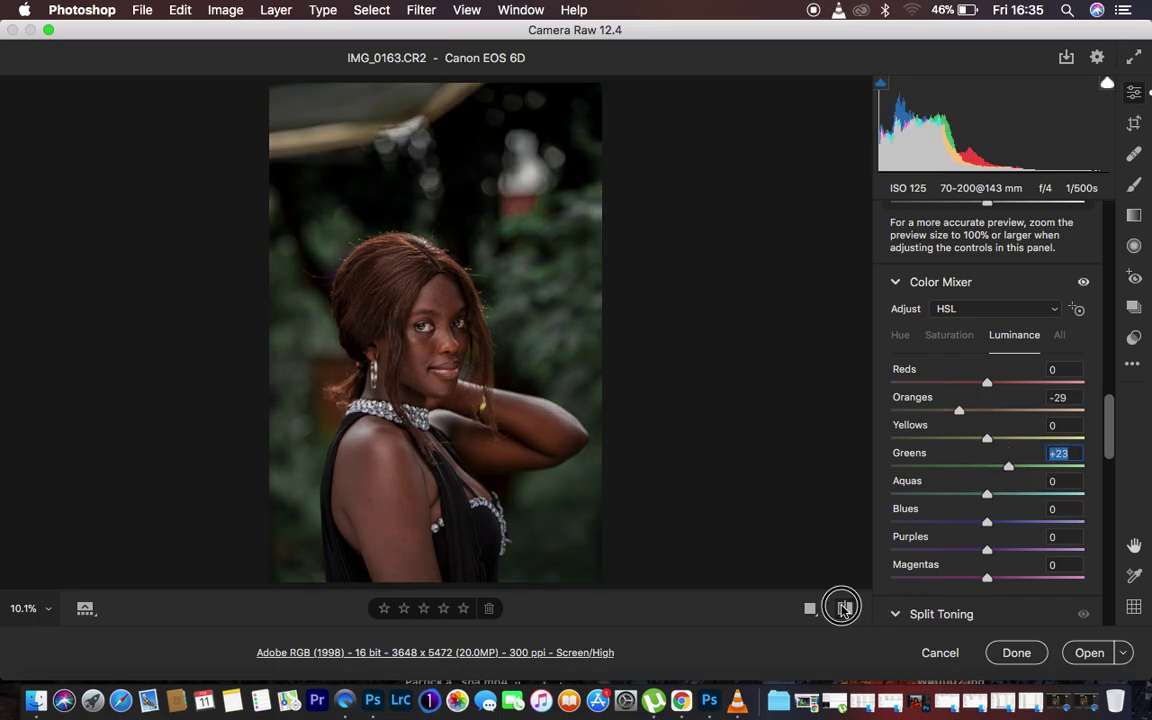
click(845, 608)
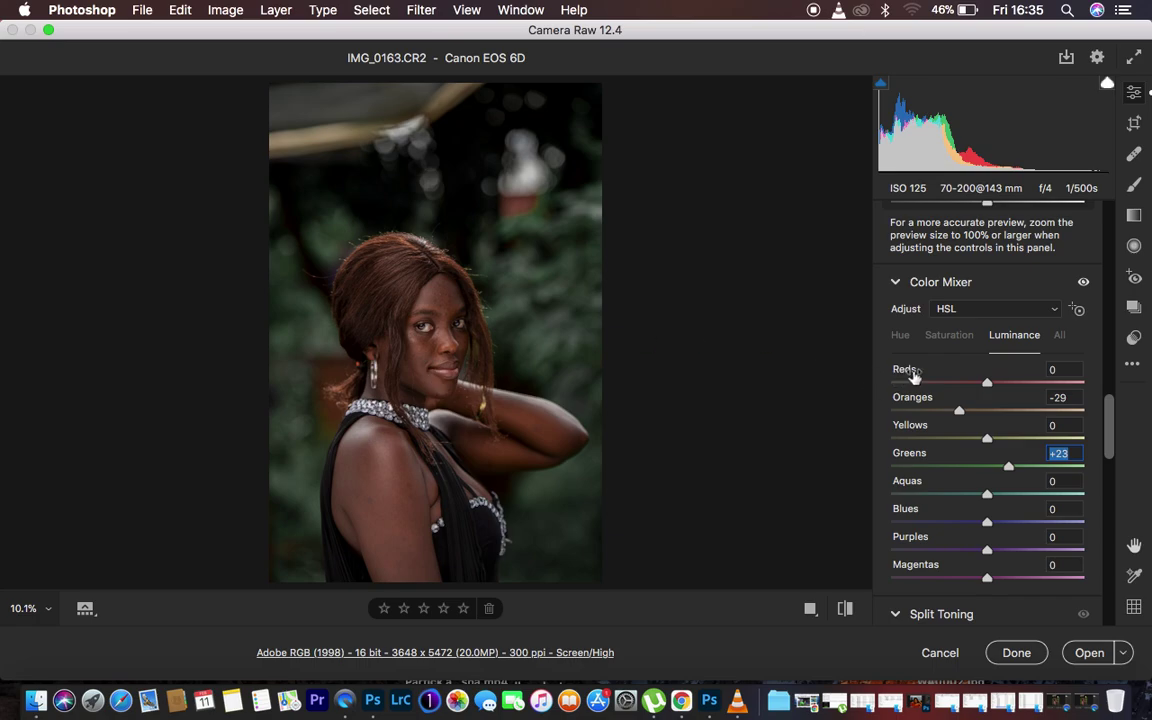
Step: Lower the Yellows saturation to -64 in the Color Mixer and compare the photo with its unedited version
click(900, 335)
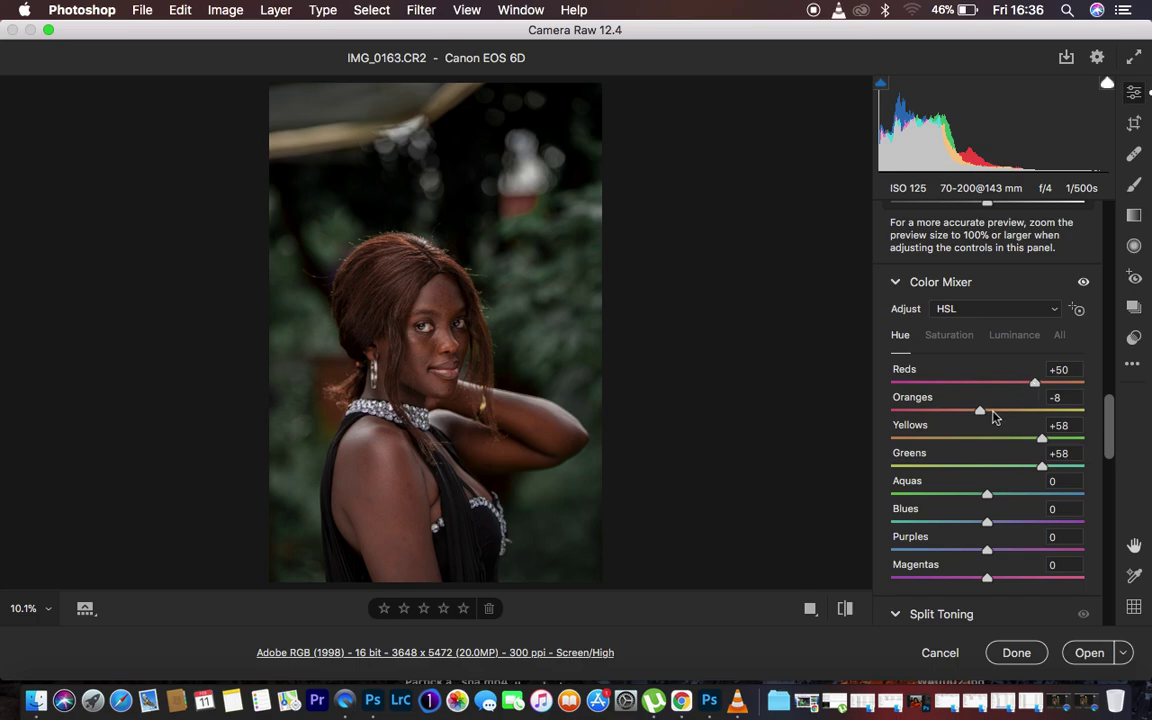
drag(983, 418, 986, 416)
click(955, 345)
drag(943, 440, 926, 442)
click(845, 608)
click(845, 608)
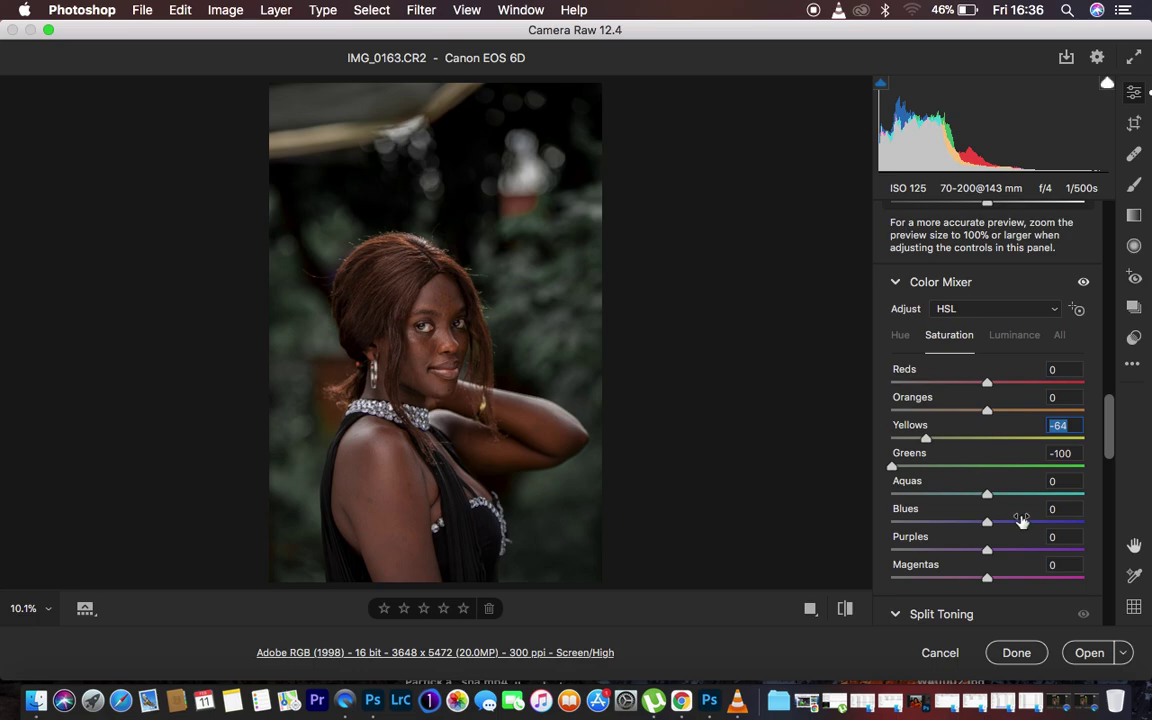
Step: Tint the highlights with Split Toning, using hue 115 and saturation 15
scroll(1020, 520, down, 5)
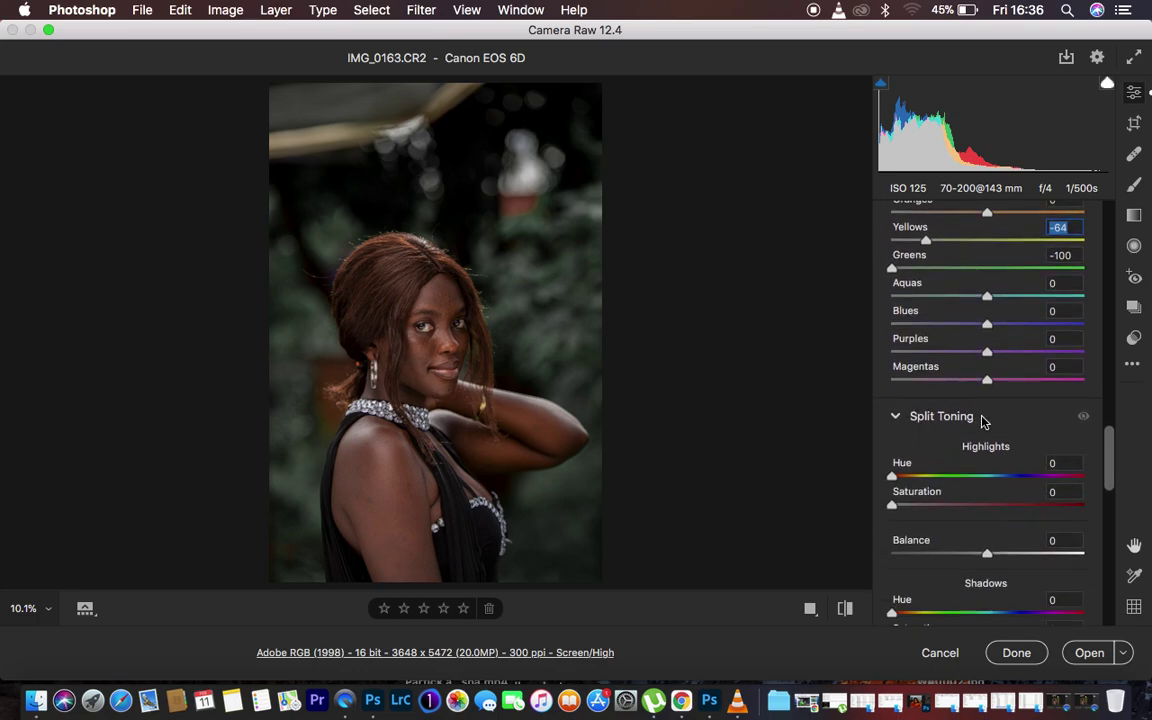
scroll(1020, 444, down, 4)
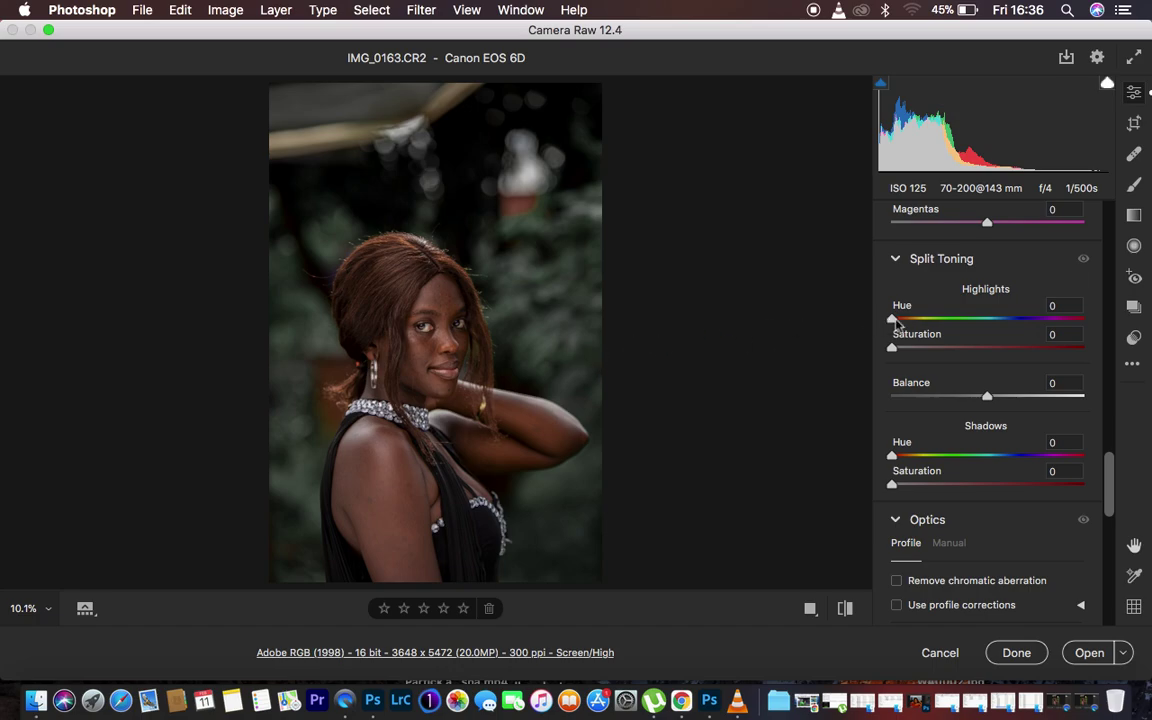
drag(897, 351, 966, 352)
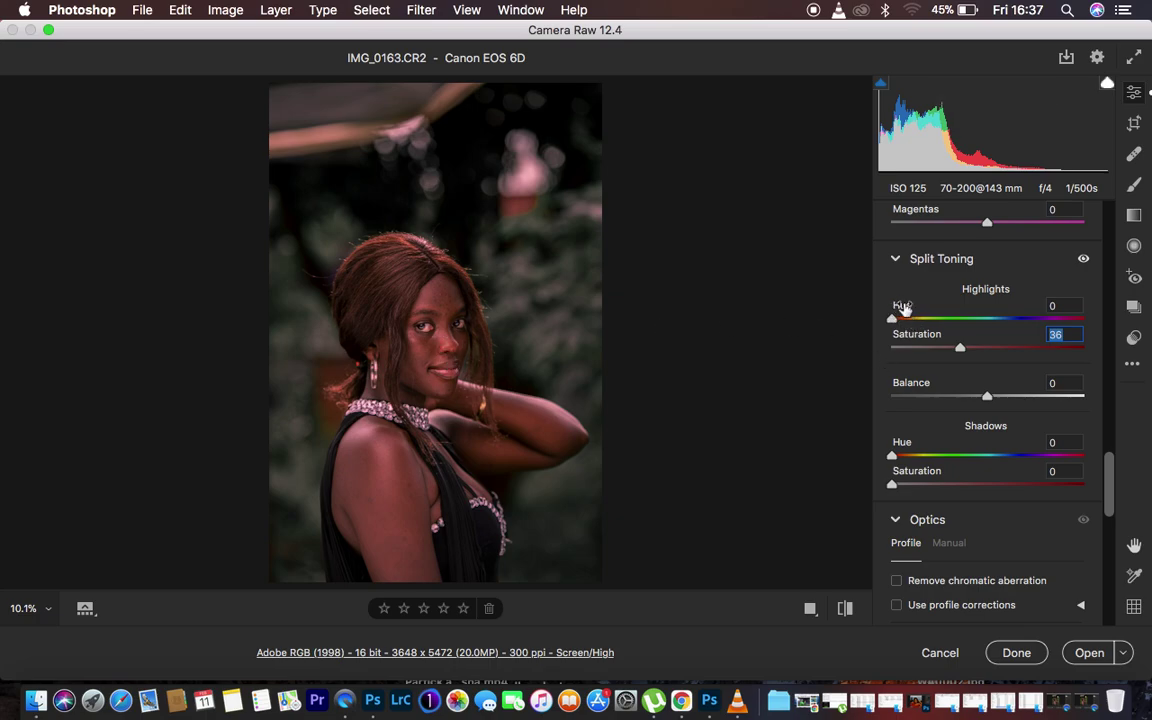
drag(893, 318, 955, 322)
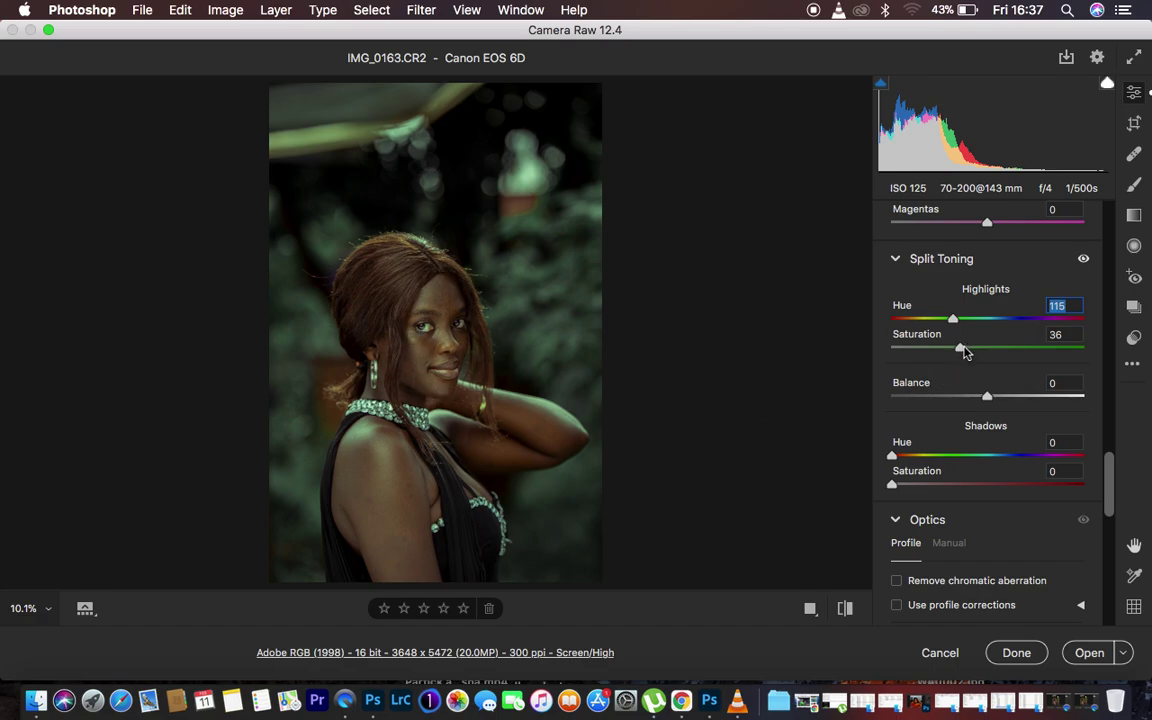
drag(962, 351, 924, 349)
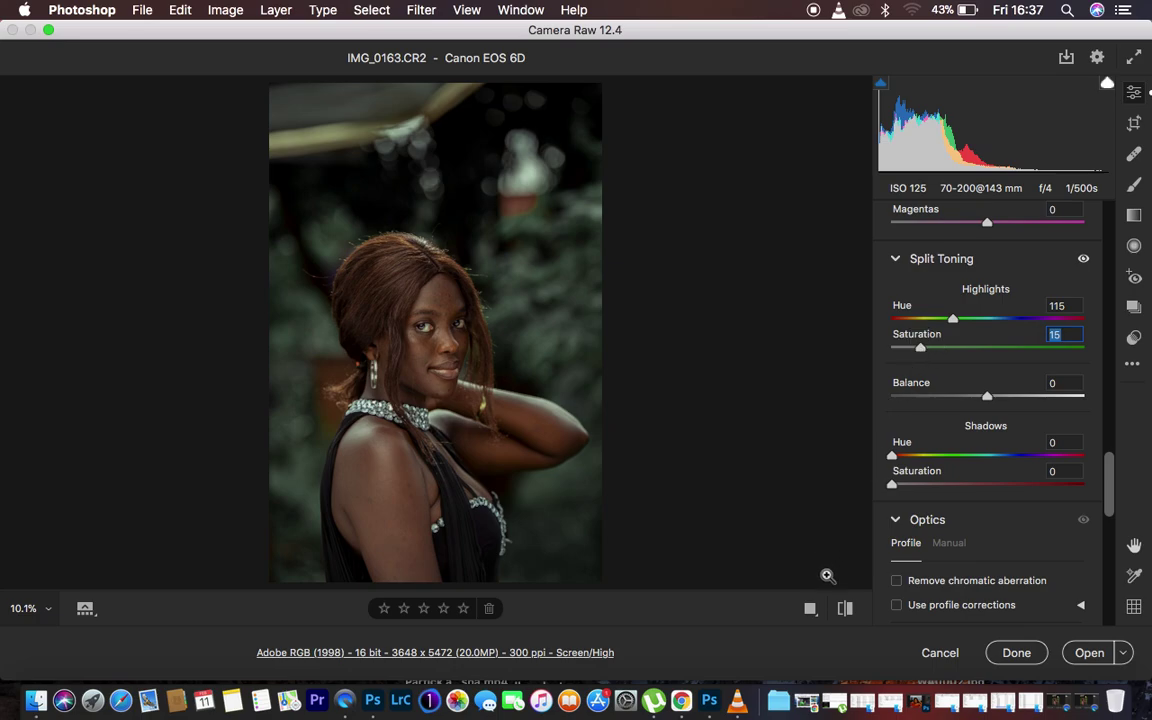
Step: Compare the graded portrait with the original several times and review the Basic tone settings
click(845, 609)
click(845, 609)
click(845, 609)
click(845, 609)
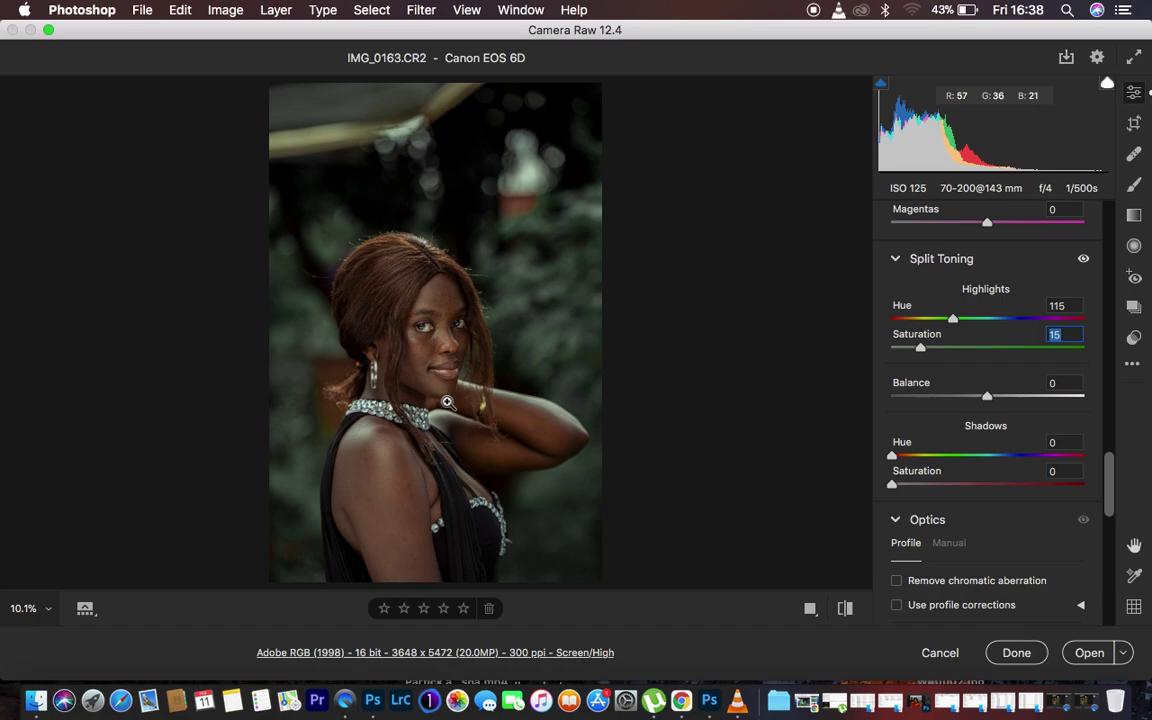
scroll(958, 517, up, 15)
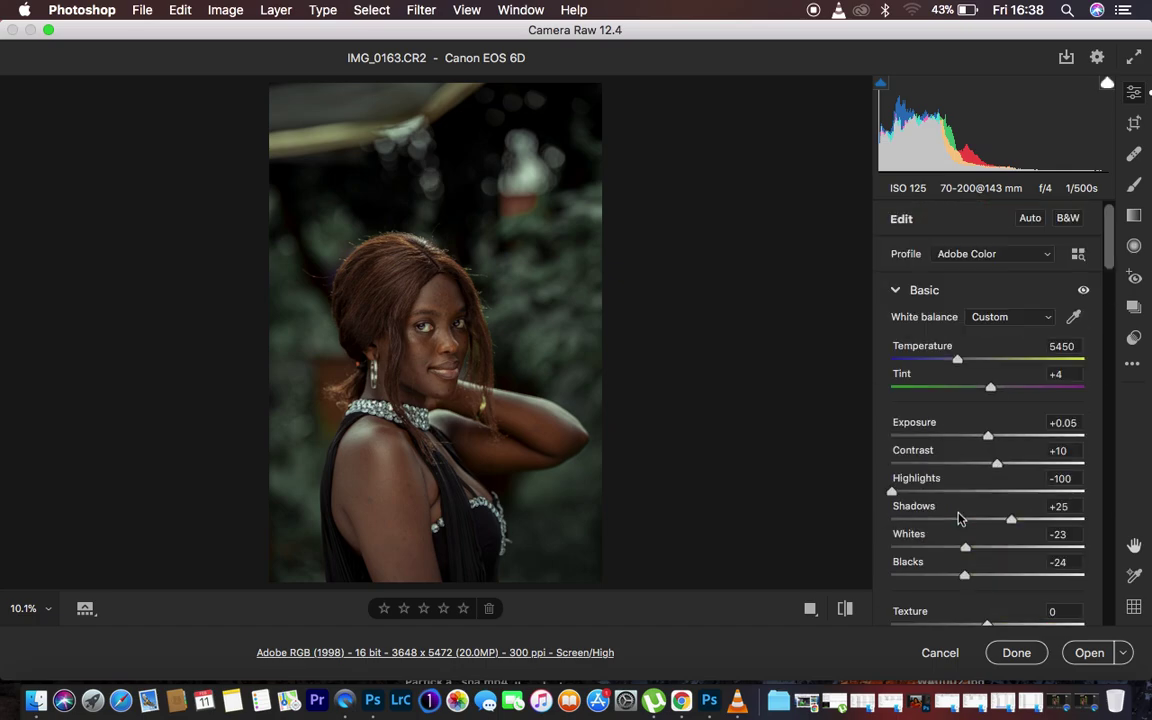
click(844, 609)
click(844, 609)
click(844, 609)
click(844, 609)
click(844, 609)
Step: Set the Oranges saturation to -5 in the Color Mixer
scroll(946, 478, down, 10)
scroll(948, 478, down, 10)
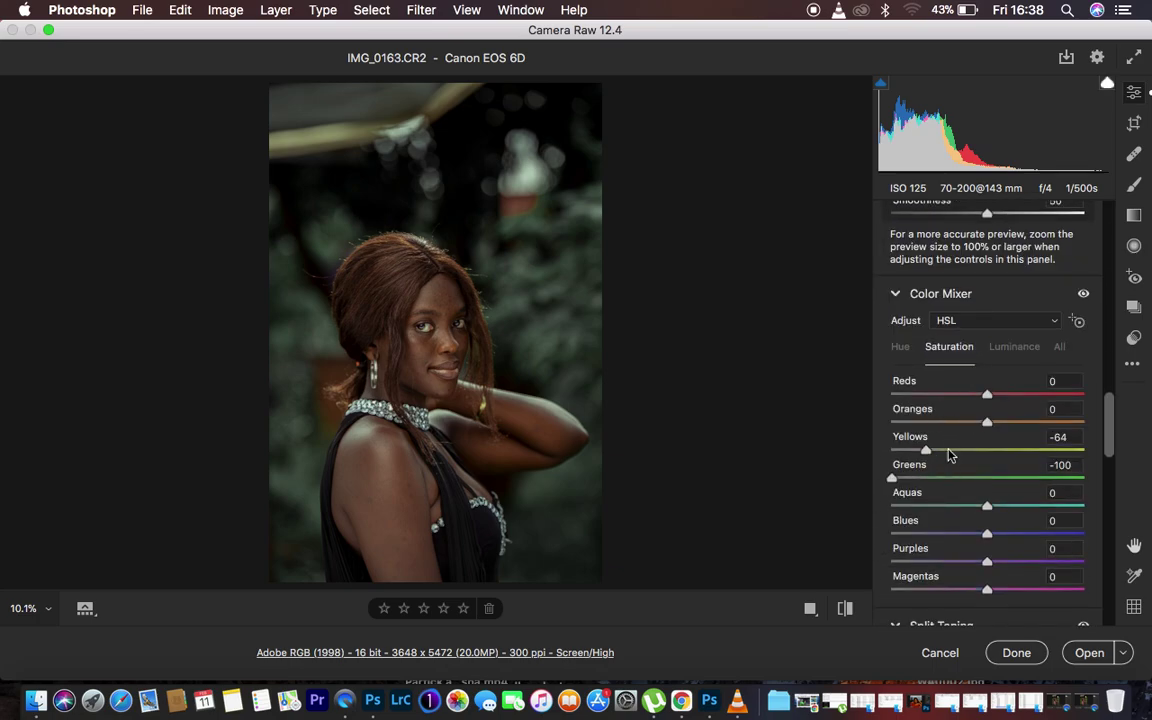
drag(988, 426, 985, 428)
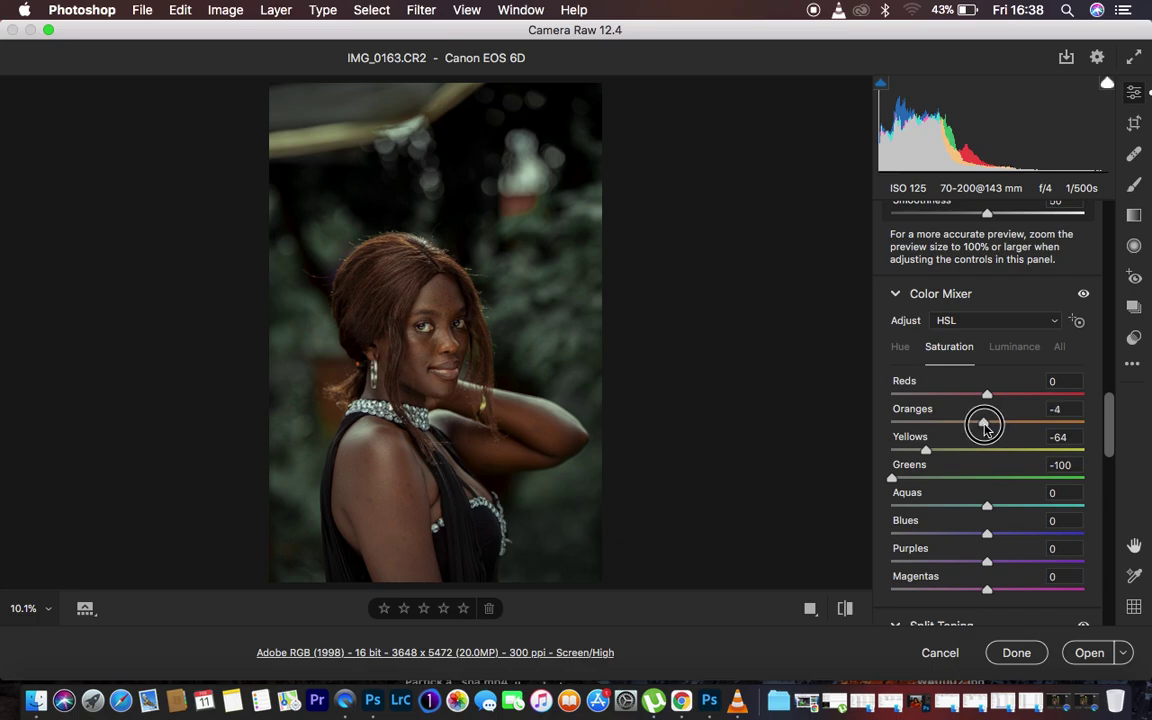
click(1055, 409)
Step: Save the current settings, excluding all Basic adjustments, to the Desktop as "feb preset.xmp"
click(1135, 368)
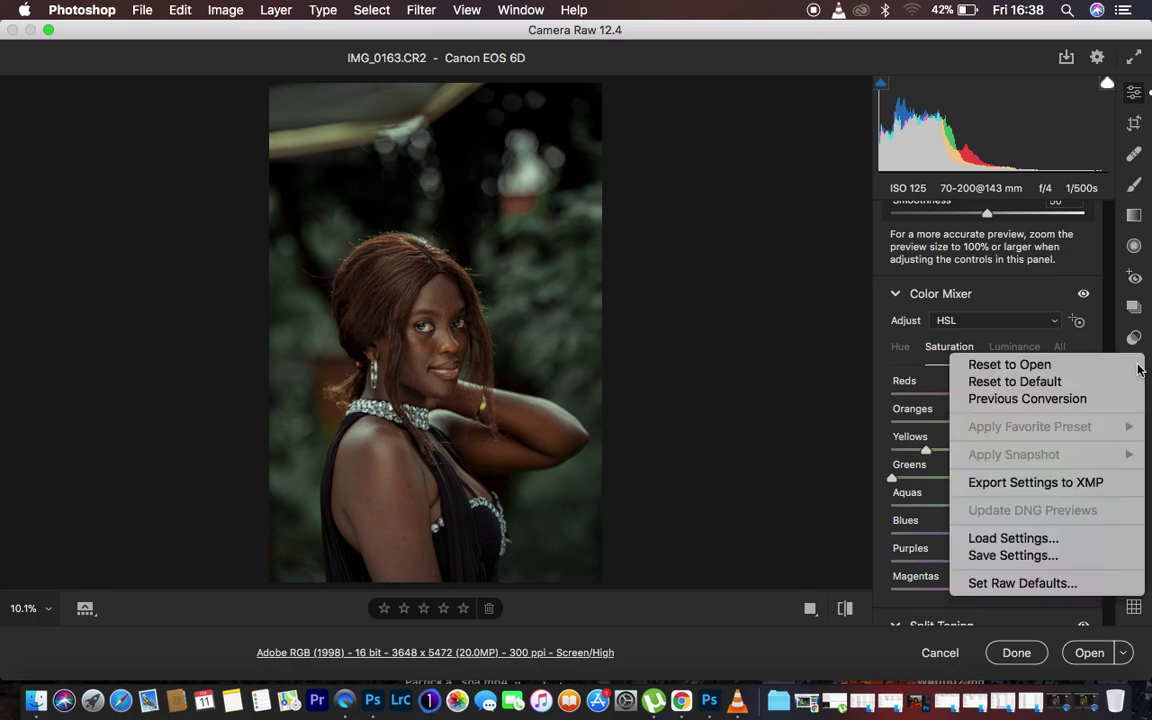
click(1026, 557)
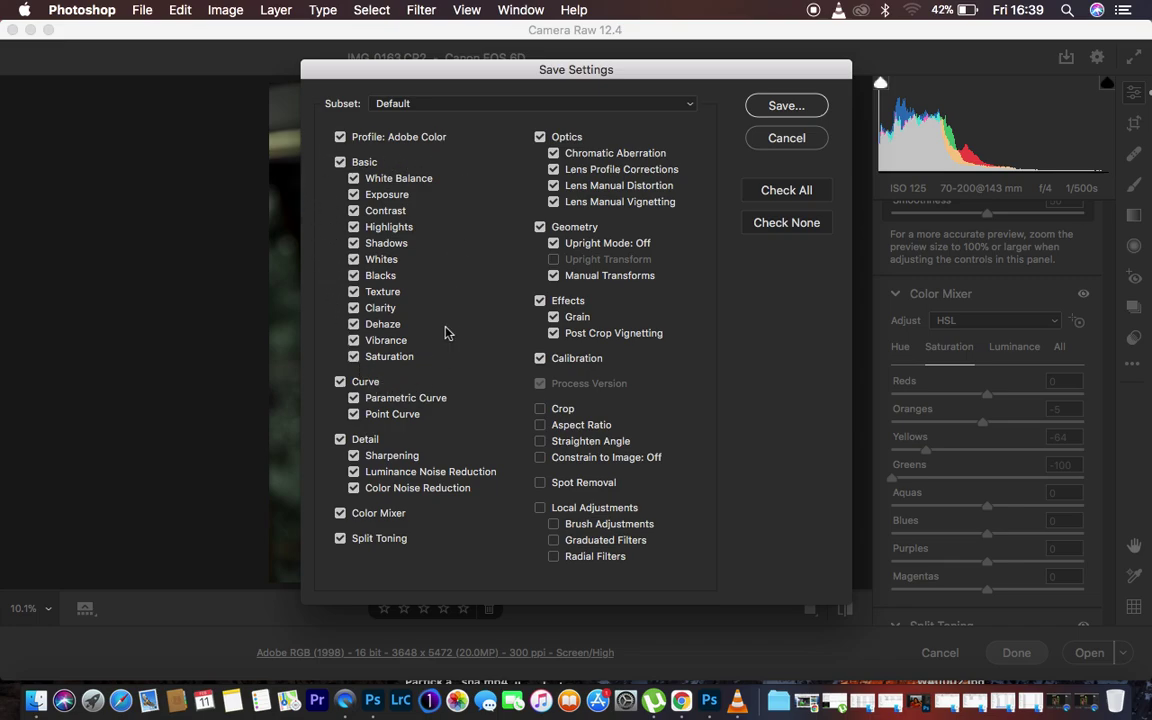
click(341, 164)
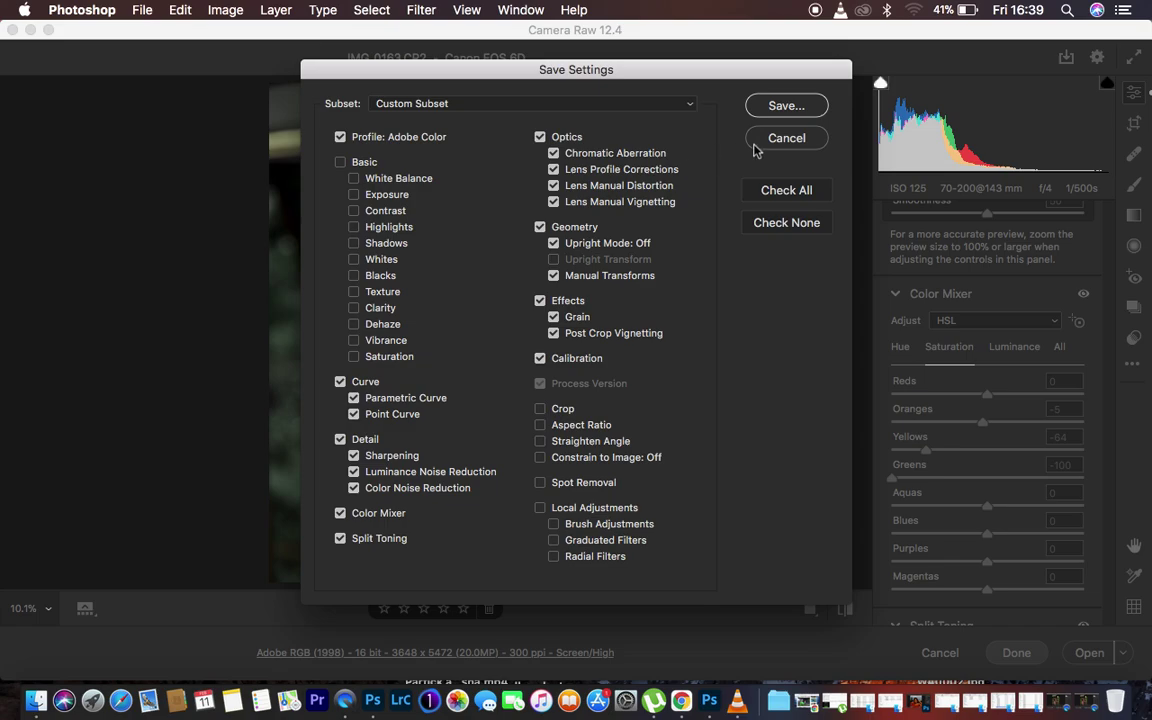
click(780, 106)
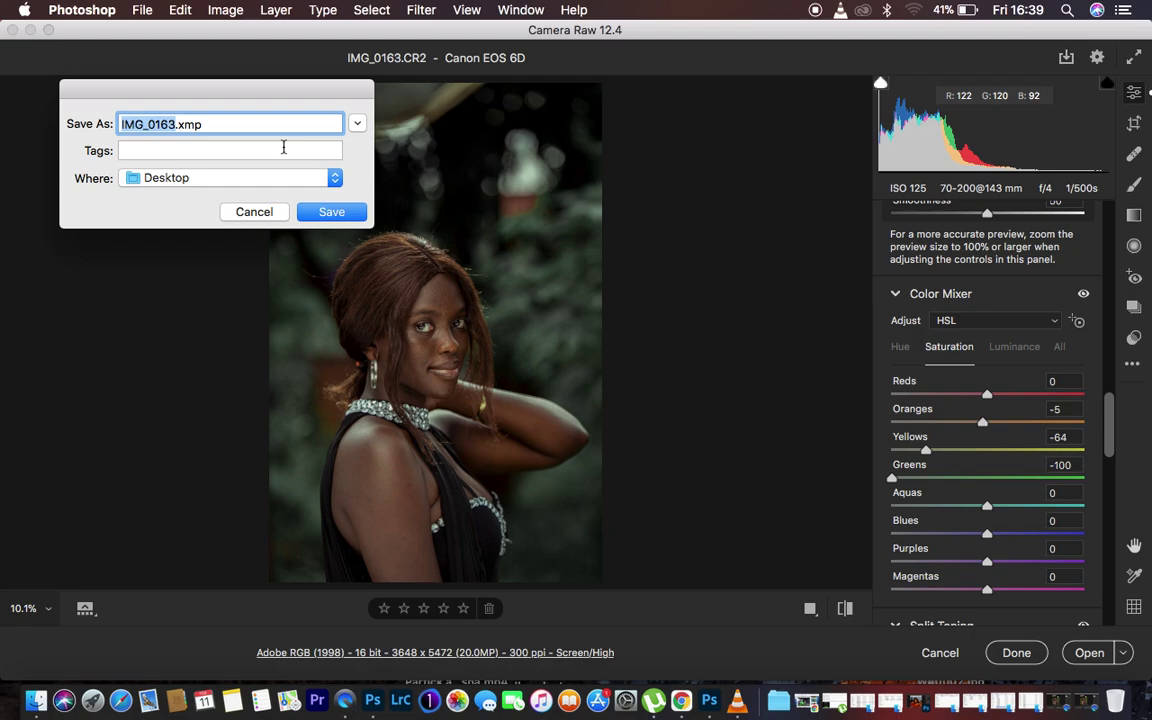
text(feb pr)
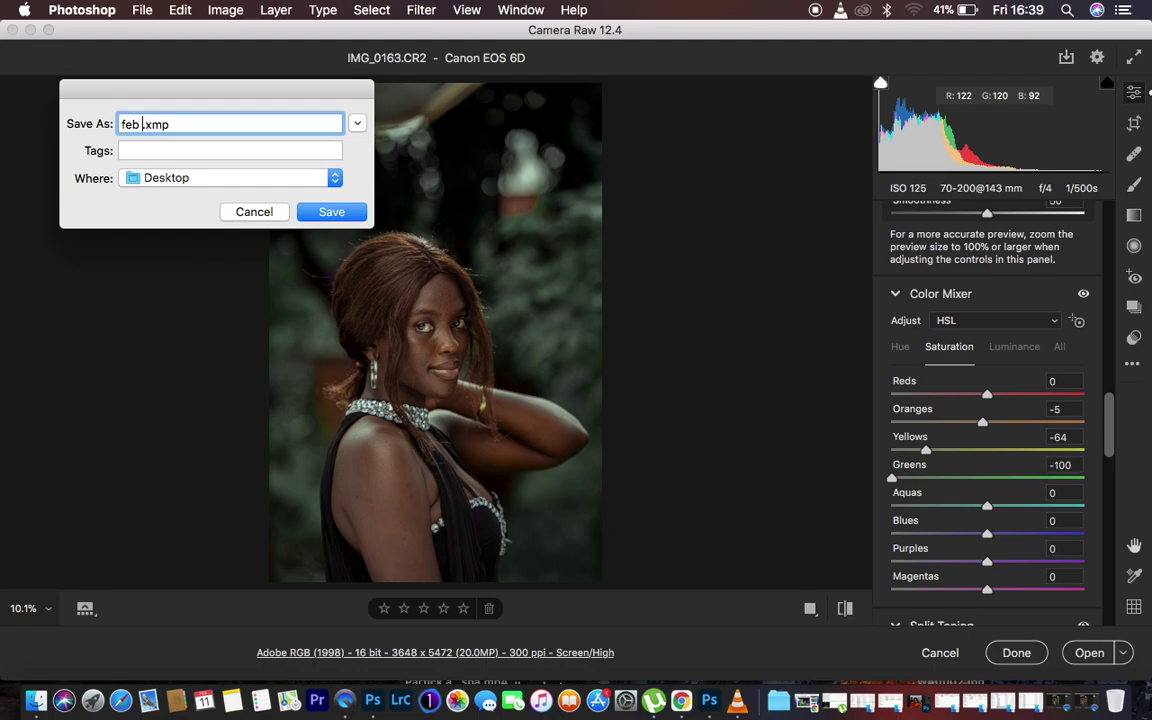
text(eset)
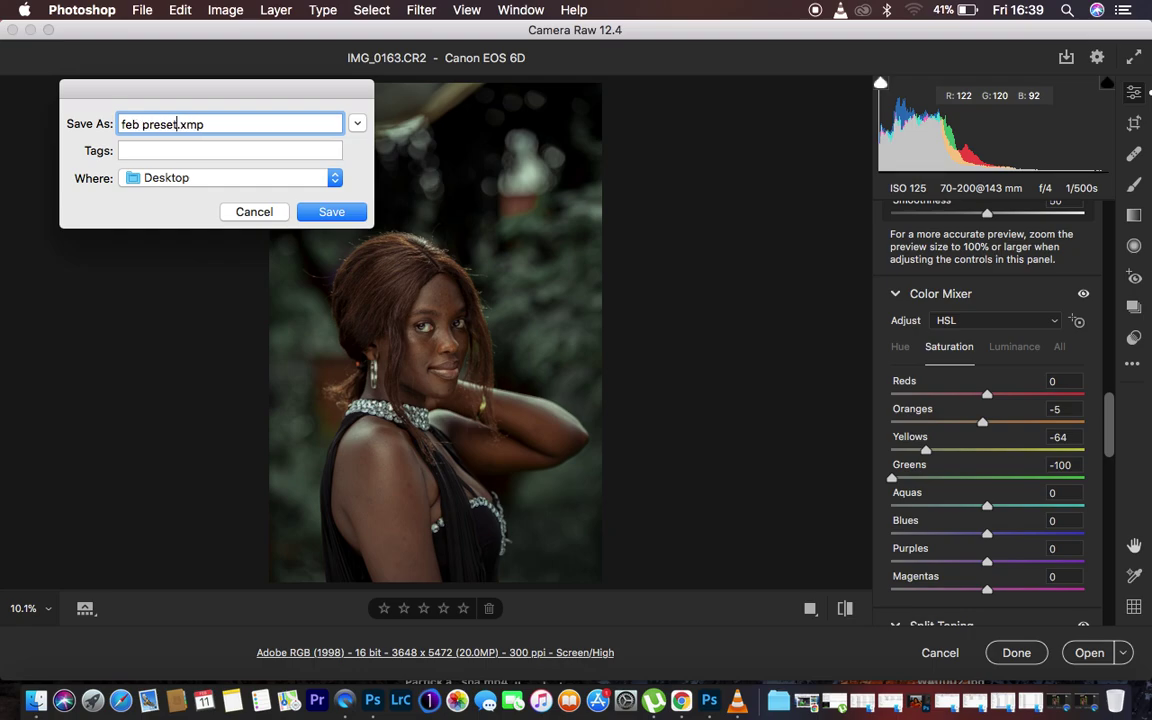
click(331, 213)
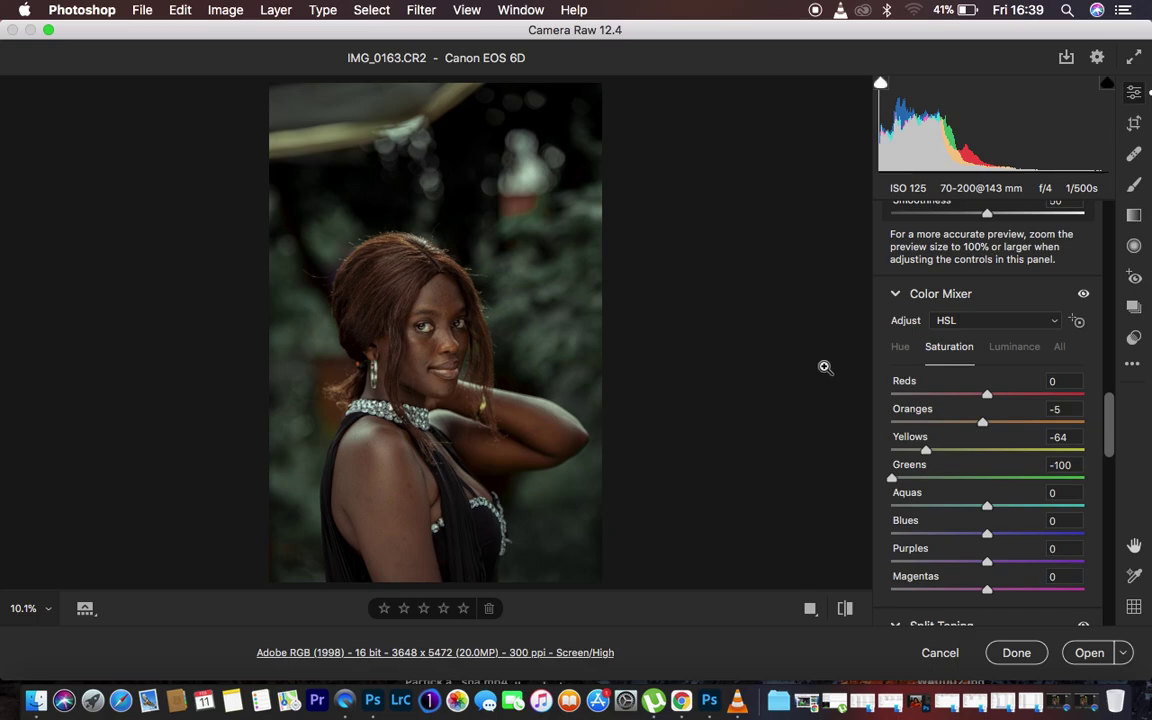
Step: Reset all of the photo's adjustments to the Camera Raw defaults
scroll(977, 483, up, 10)
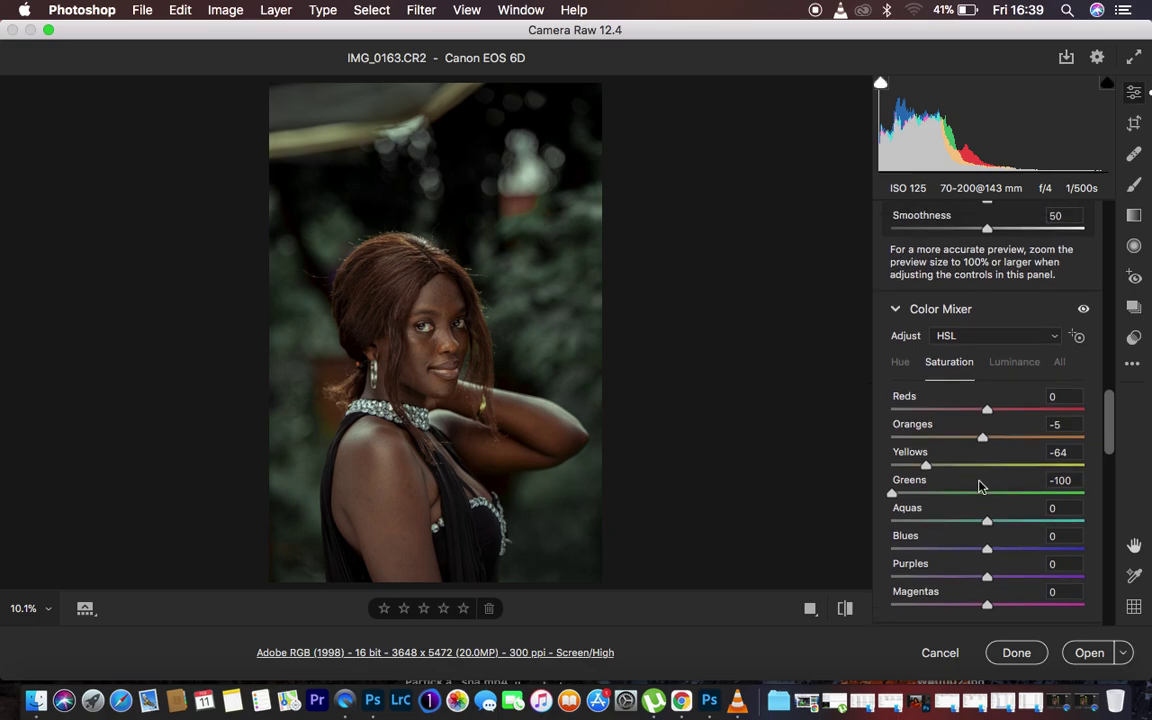
click(1133, 364)
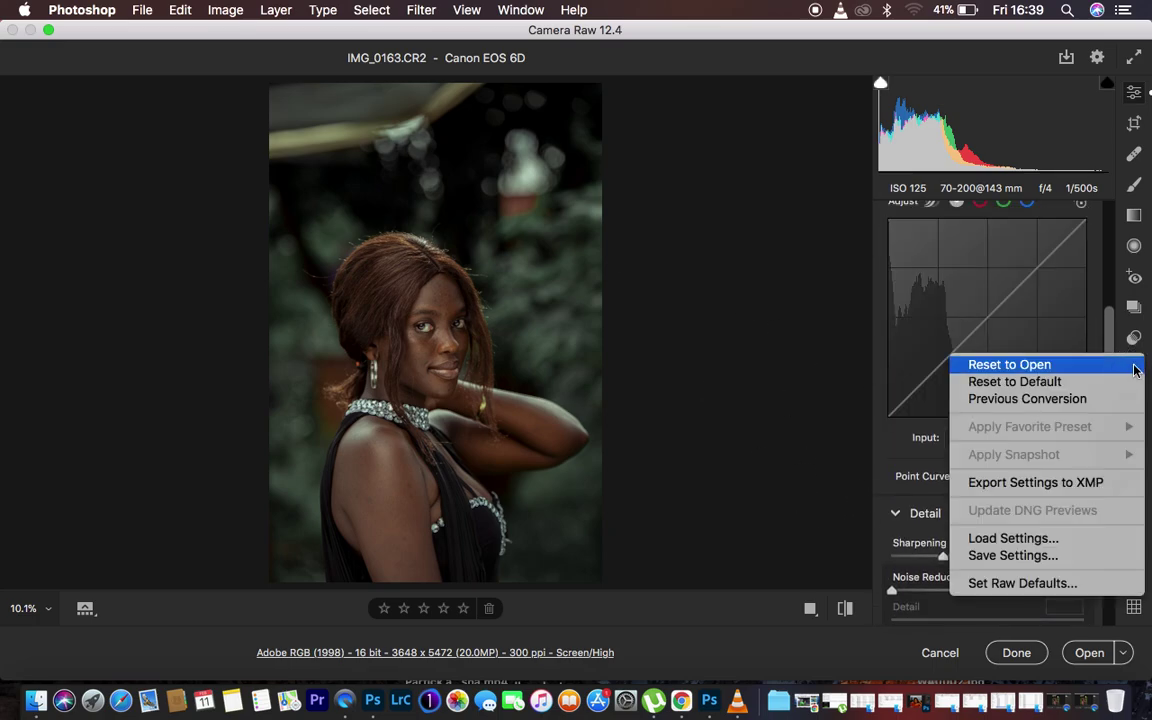
click(1012, 387)
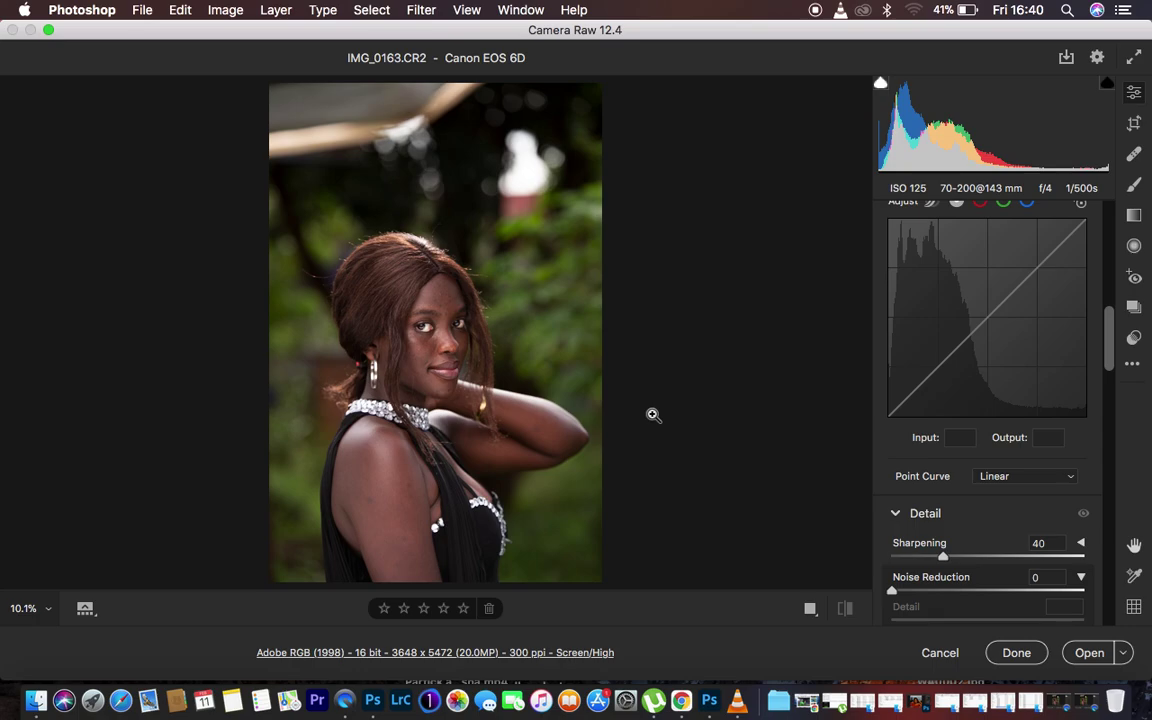
Step: Load the saved settings file "feb preset.xmp" from the Desktop onto the photo
click(1133, 364)
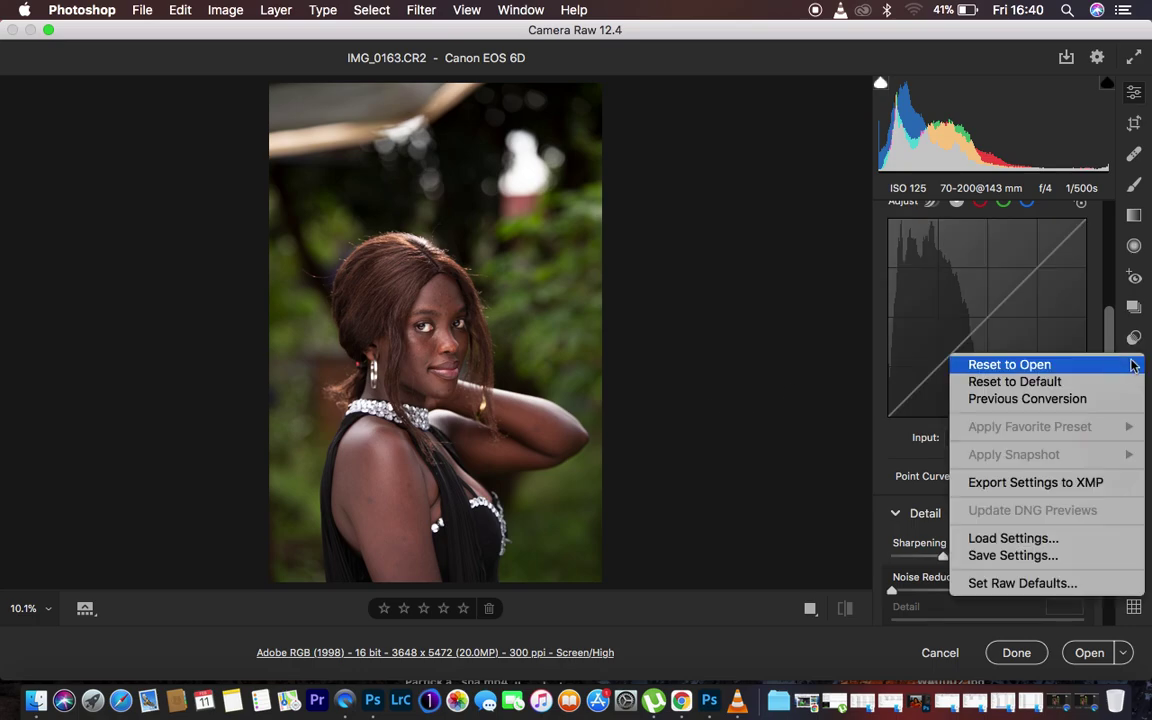
click(1036, 540)
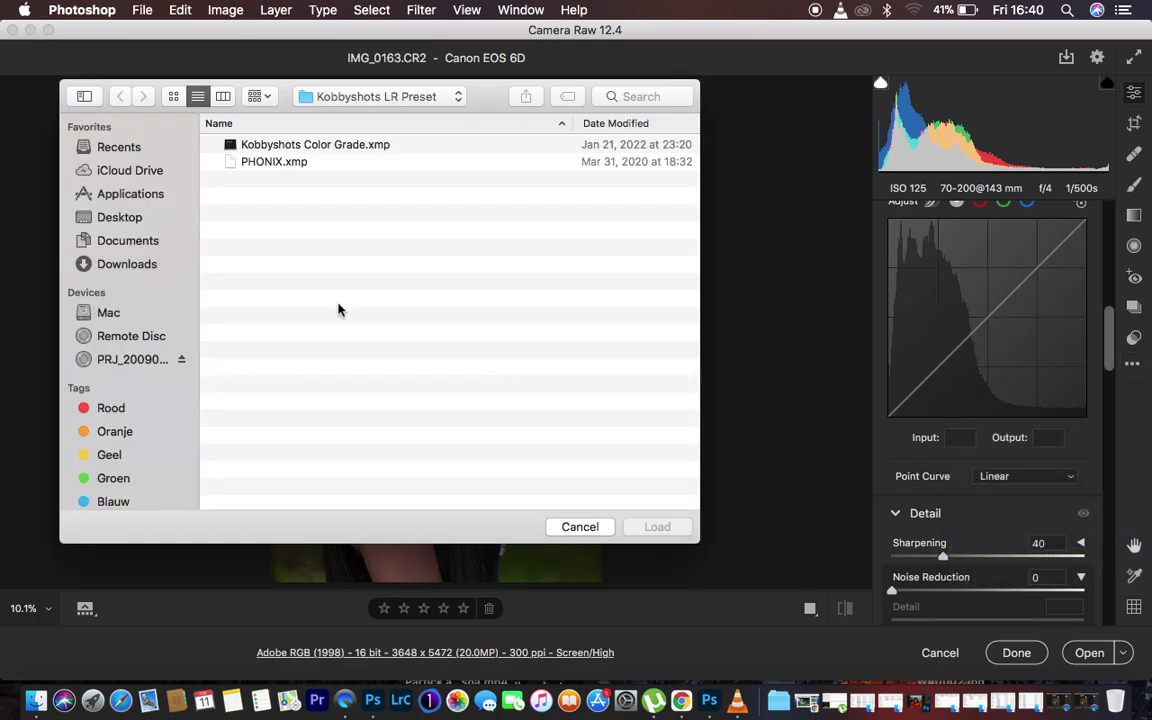
click(122, 216)
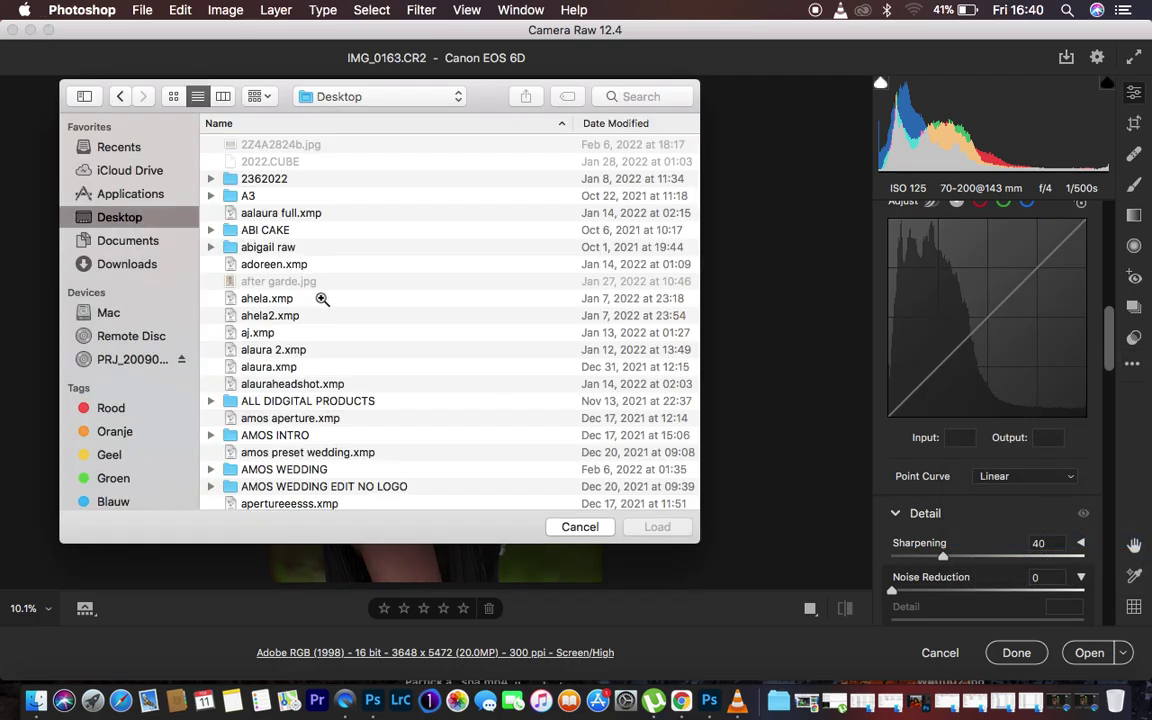
scroll(322, 300, down, 6)
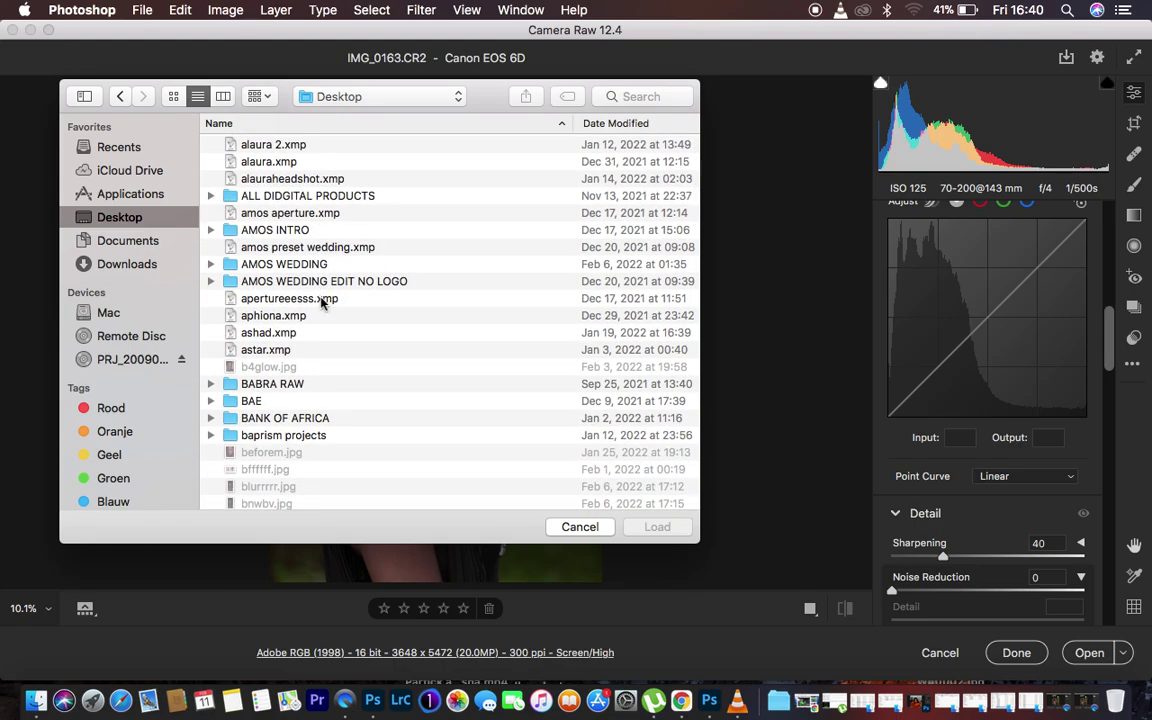
scroll(322, 303, down, 10)
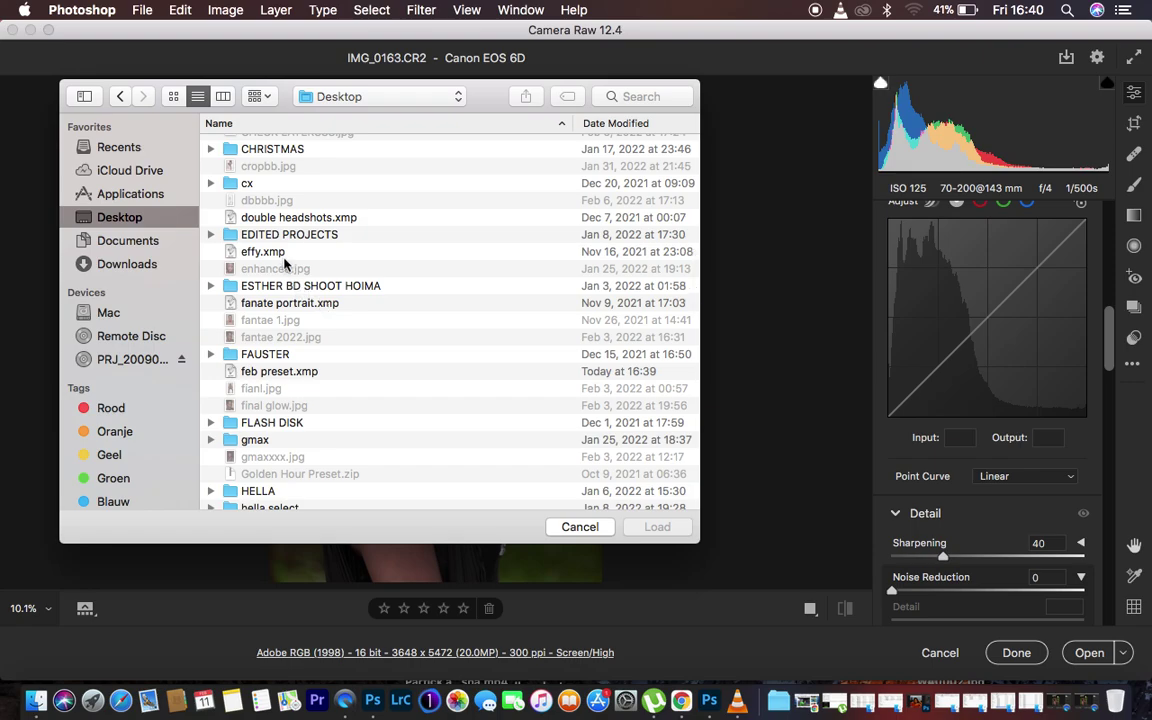
click(306, 373)
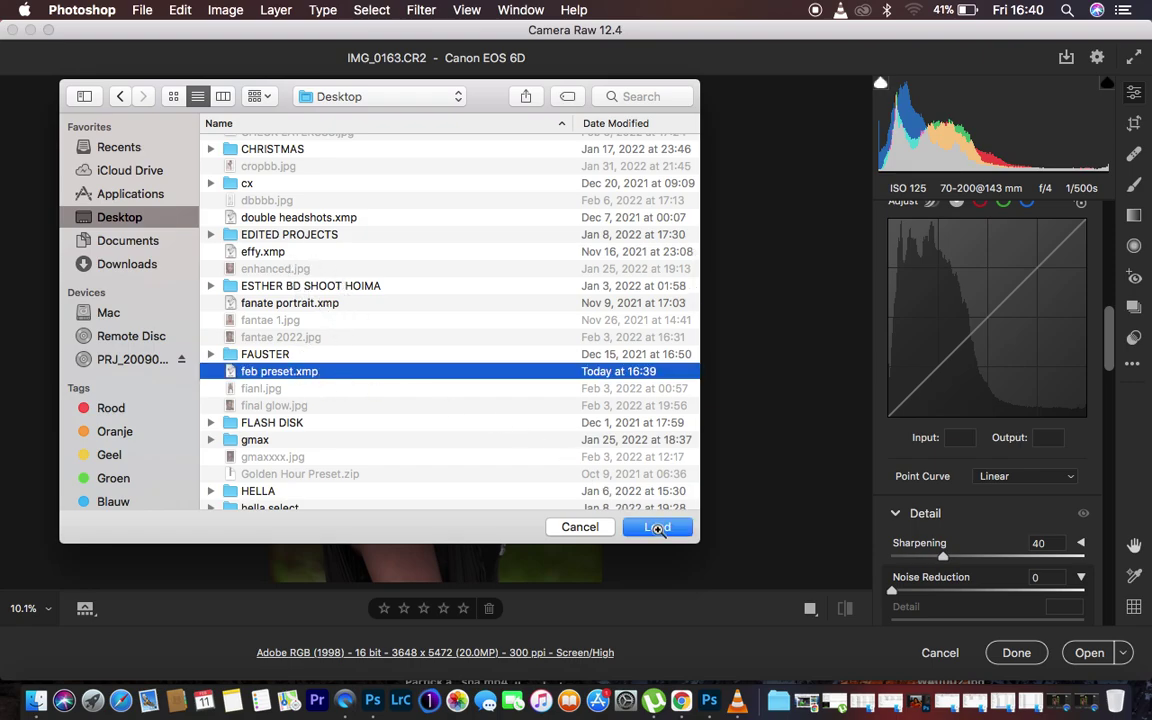
click(657, 528)
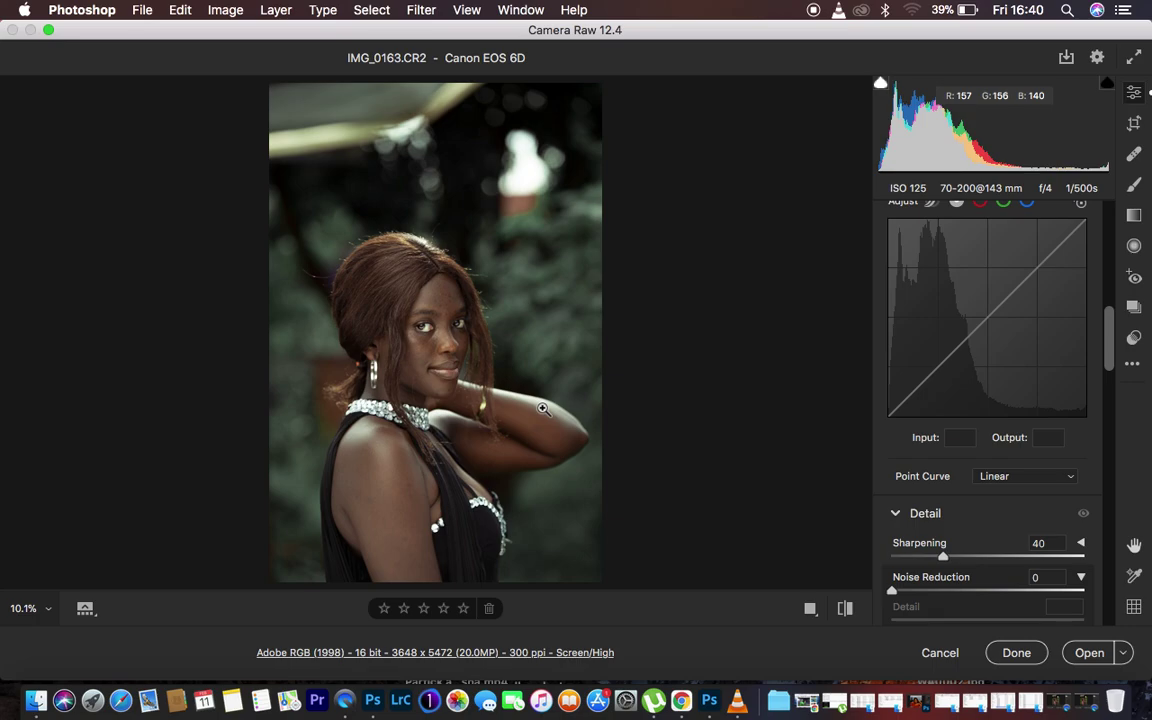
Step: Set Contrast to +17, Highlights to -100, Whites to -39 and Blacks to -13 in the Basic settings
scroll(985, 342, up, 10)
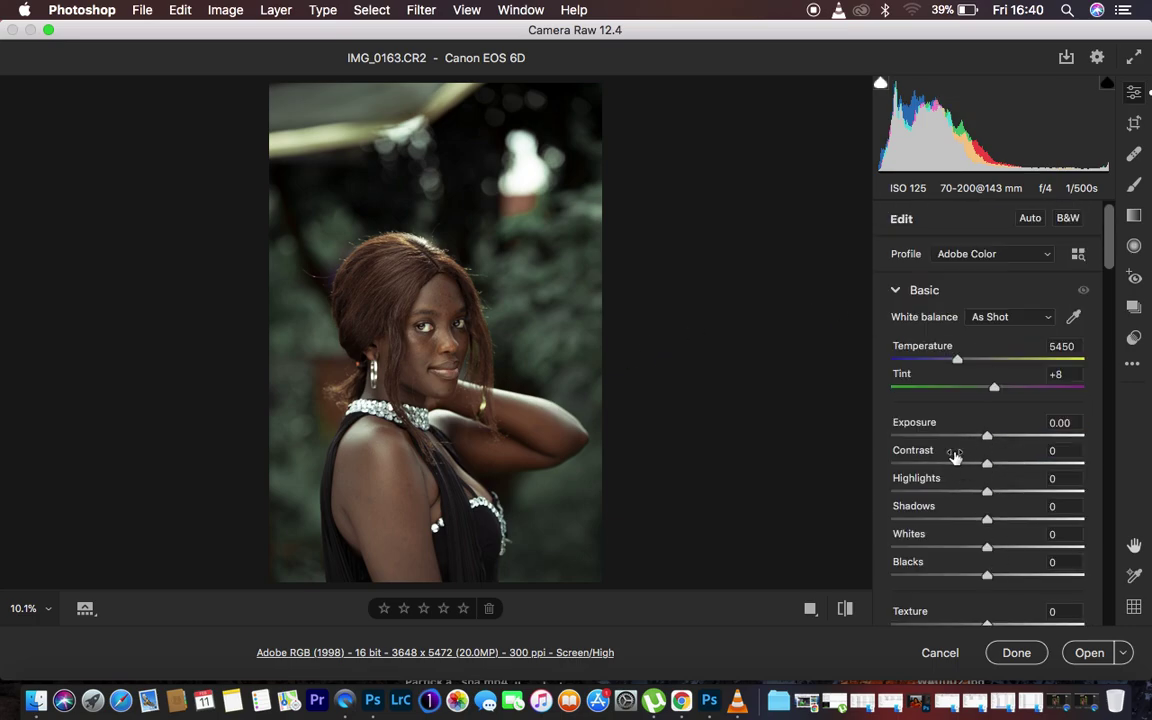
drag(987, 467, 846, 496)
drag(987, 548, 977, 582)
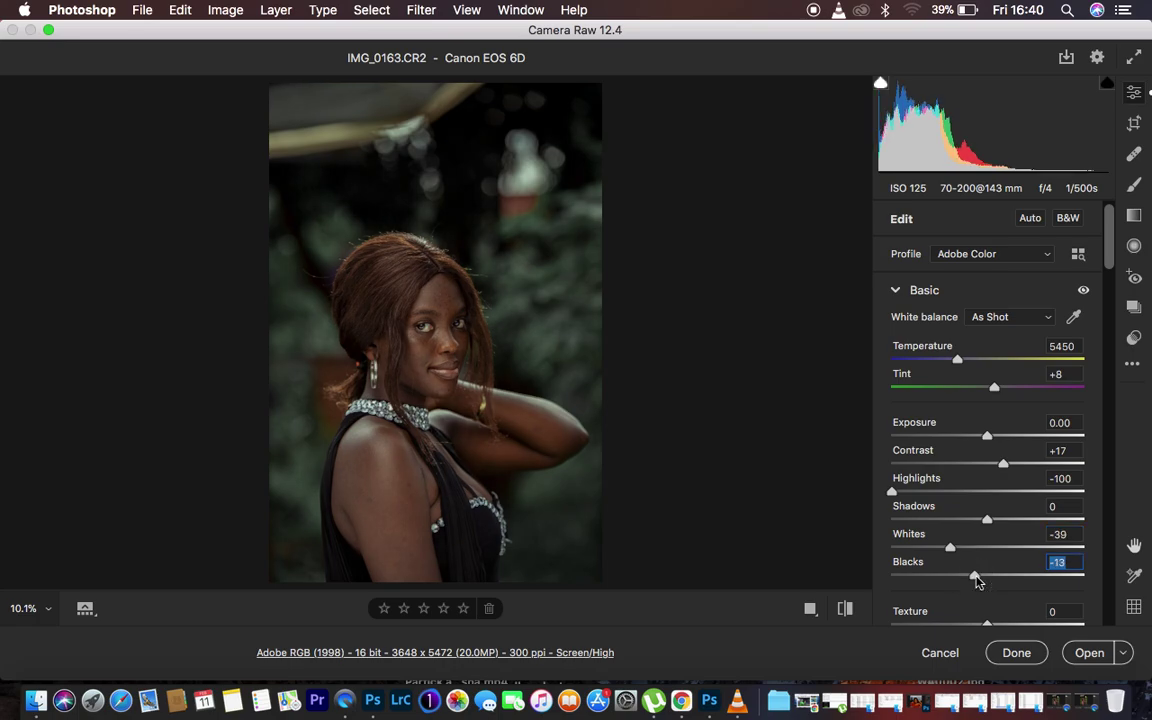